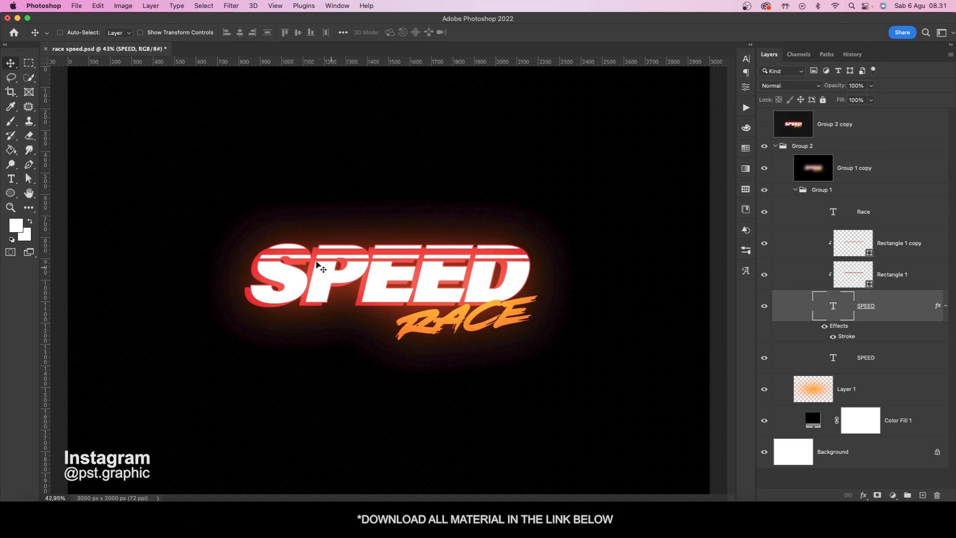
Create a new landscape document of 2300 x 2000 px at 144 ppi with a white background.
{"action": "left_click", "coordinate": [77, 6]}
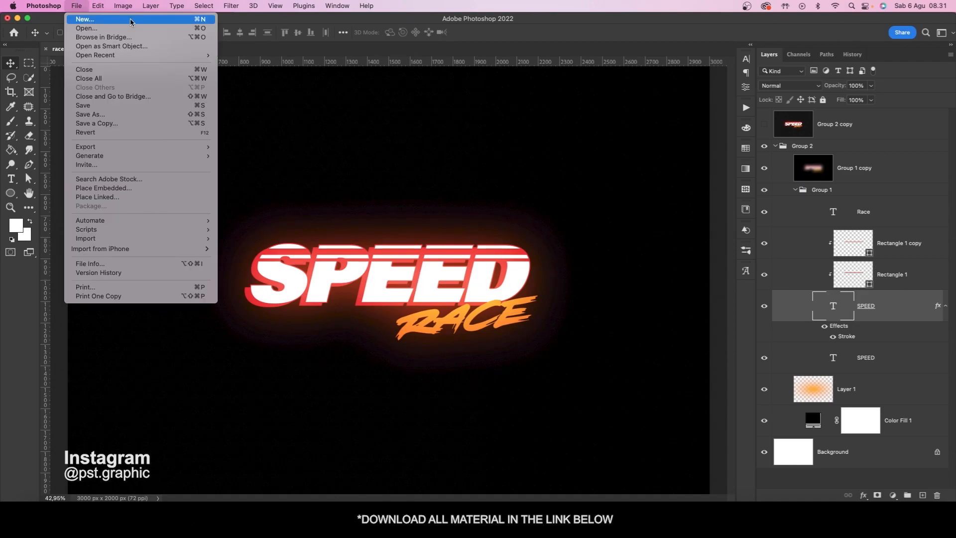
{"action": "left_click", "coordinate": [80, 18]}
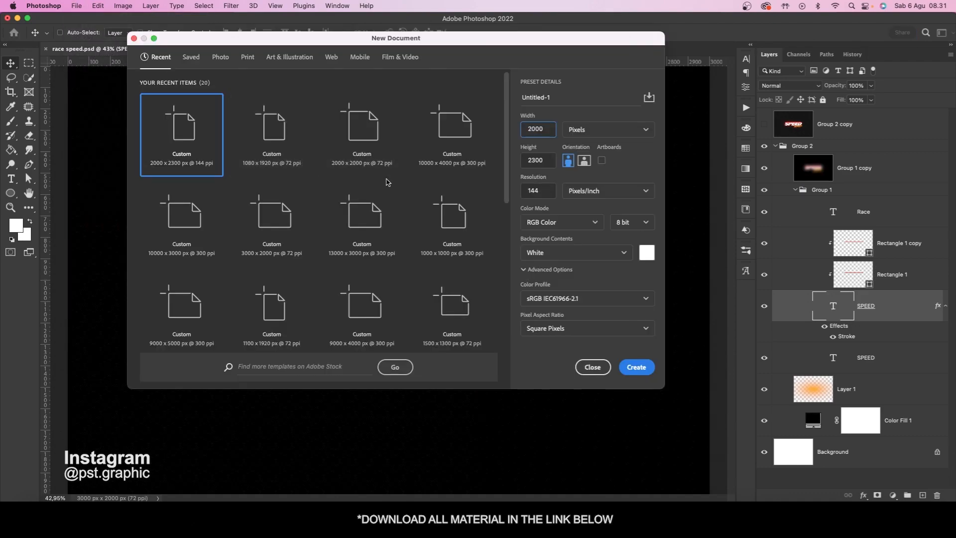
{"action": "left_click", "coordinate": [584, 160]}
{"action": "left_click", "coordinate": [634, 368]}
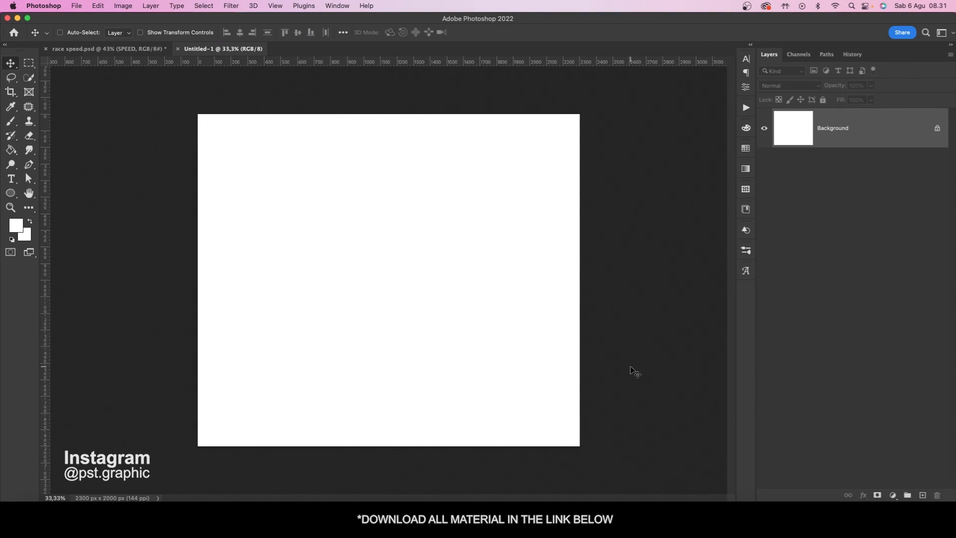
Add a black (000000) Solid Color fill layer above the Background.
{"action": "left_click", "coordinate": [893, 495]}
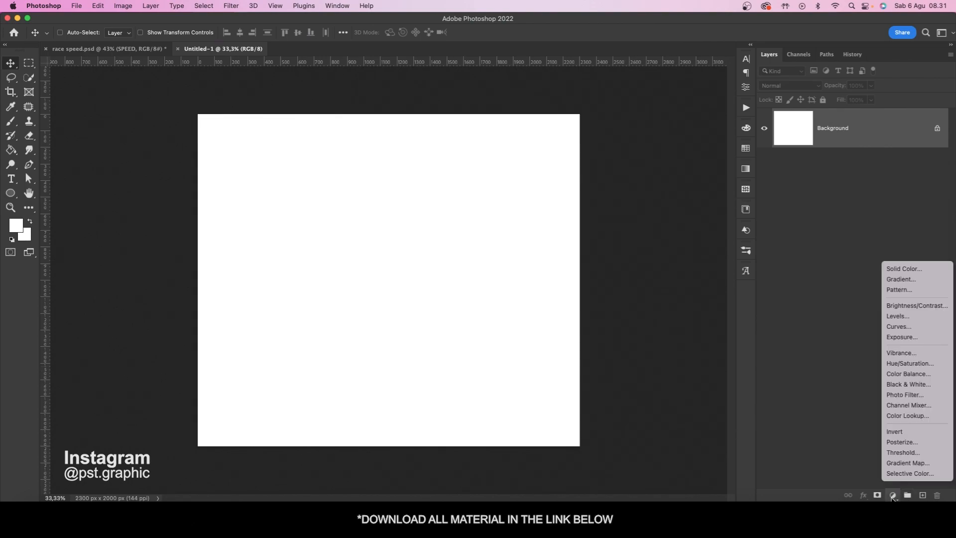
{"action": "left_click", "coordinate": [886, 269]}
{"action": "left_click_drag", "start_coordinate": [394, 323], "coordinate": [316, 389]}
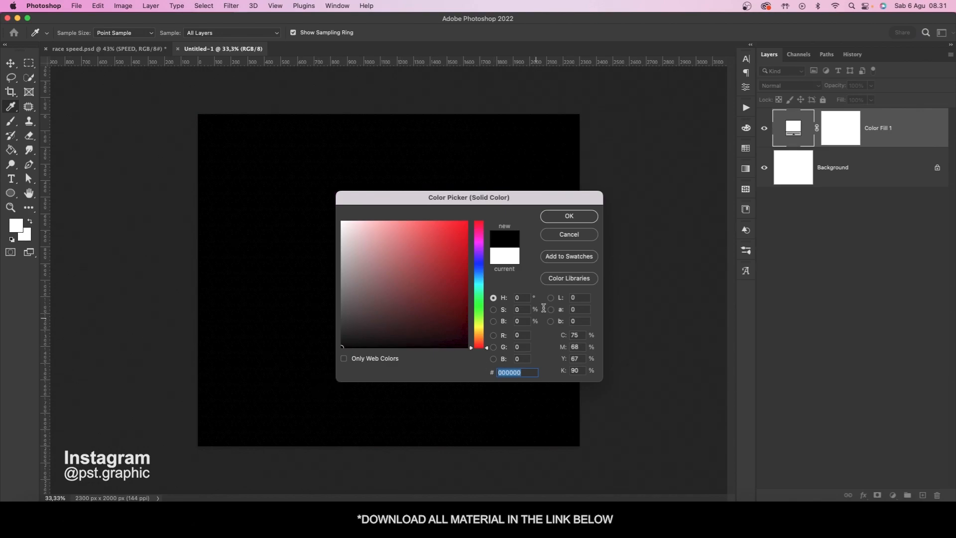
{"action": "left_click", "coordinate": [561, 218]}
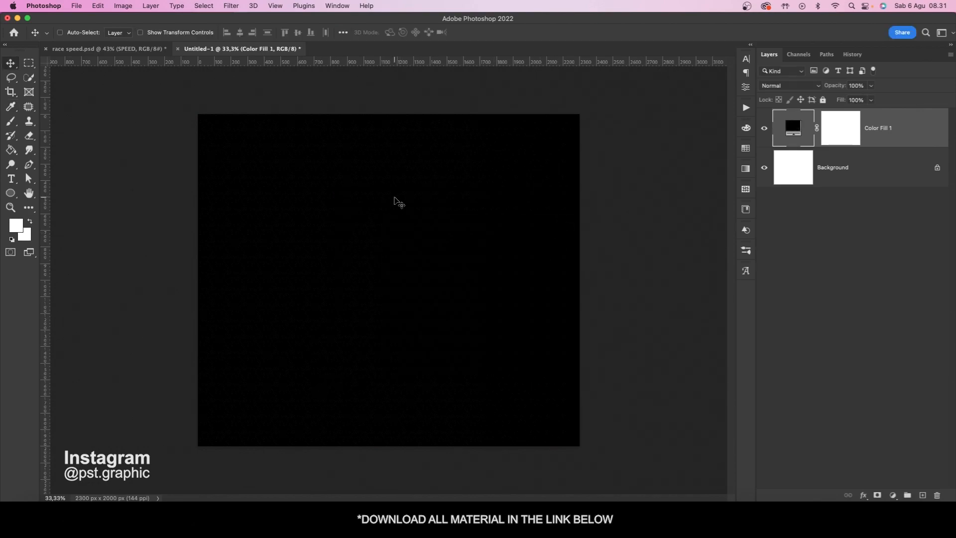
Add the white text "SPEED" to the canvas in Acumin Pro Ultra Black at 198 pt.
{"action": "left_click", "coordinate": [10, 179]}
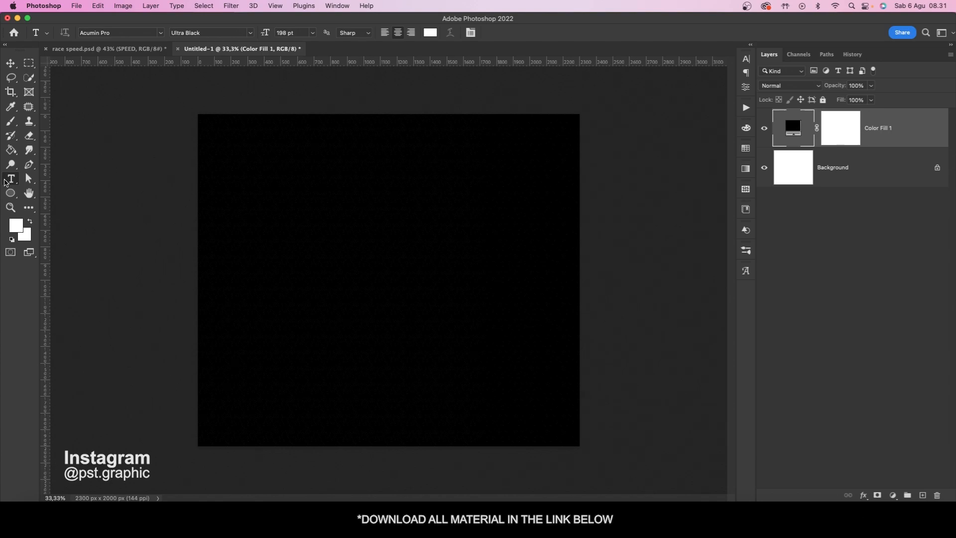
{"action": "left_click", "coordinate": [129, 33]}
{"action": "left_click", "coordinate": [215, 36]}
{"action": "left_click", "coordinate": [430, 33]}
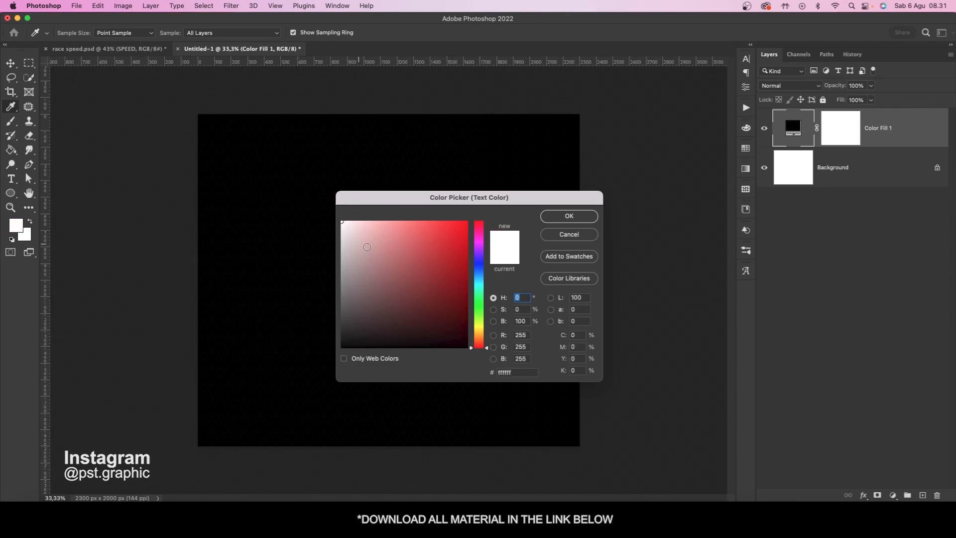
{"action": "left_click", "coordinate": [542, 217]}
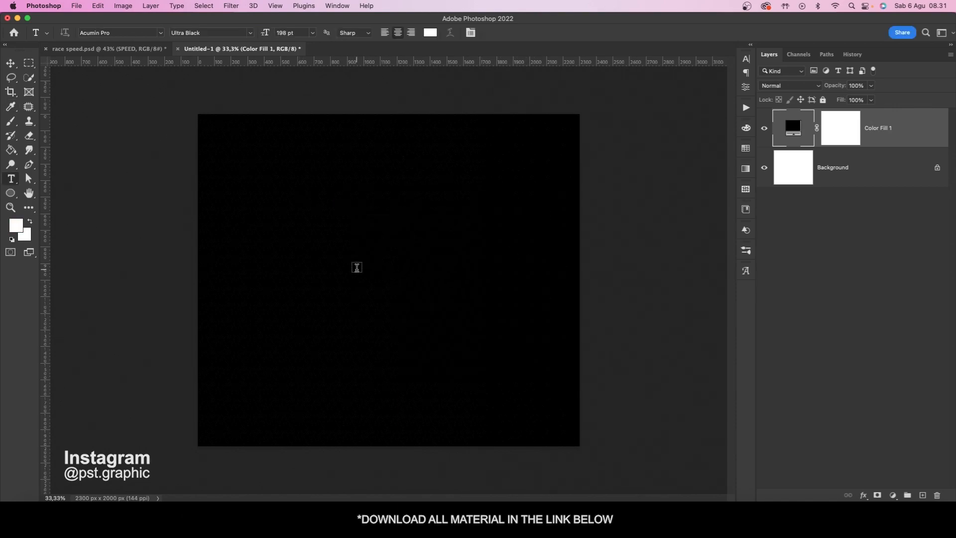
{"action": "left_click", "coordinate": [356, 268]}
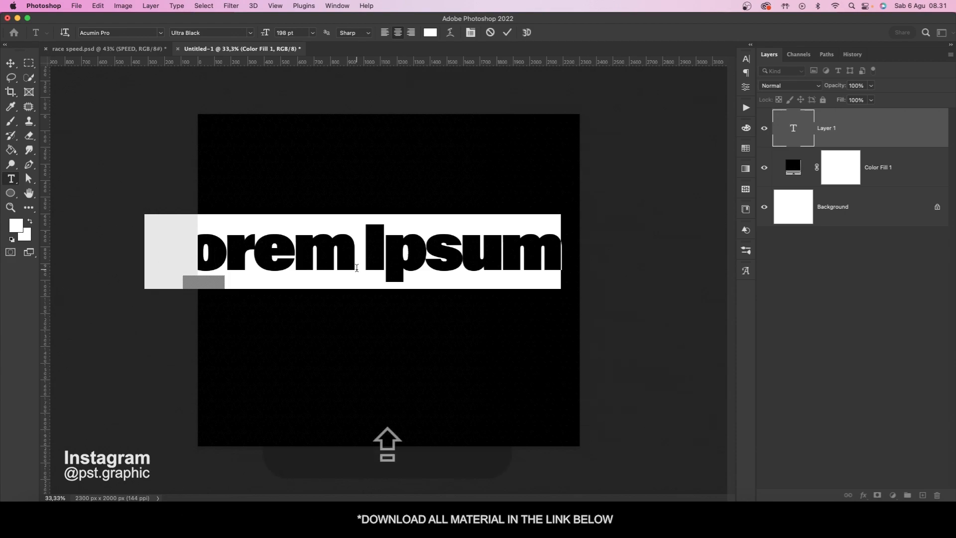
{"action": "type", "text": "SPEED"}
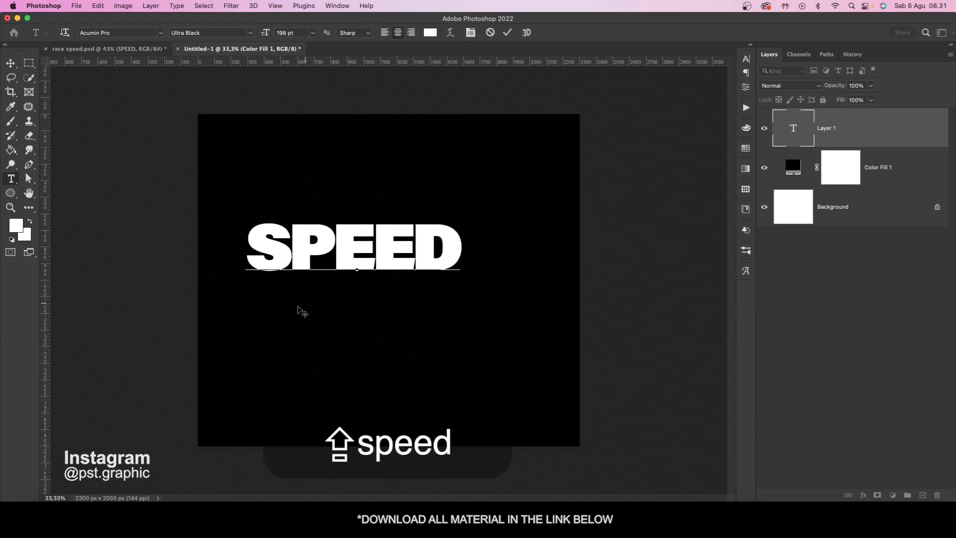
{"action": "left_click", "coordinate": [11, 64]}
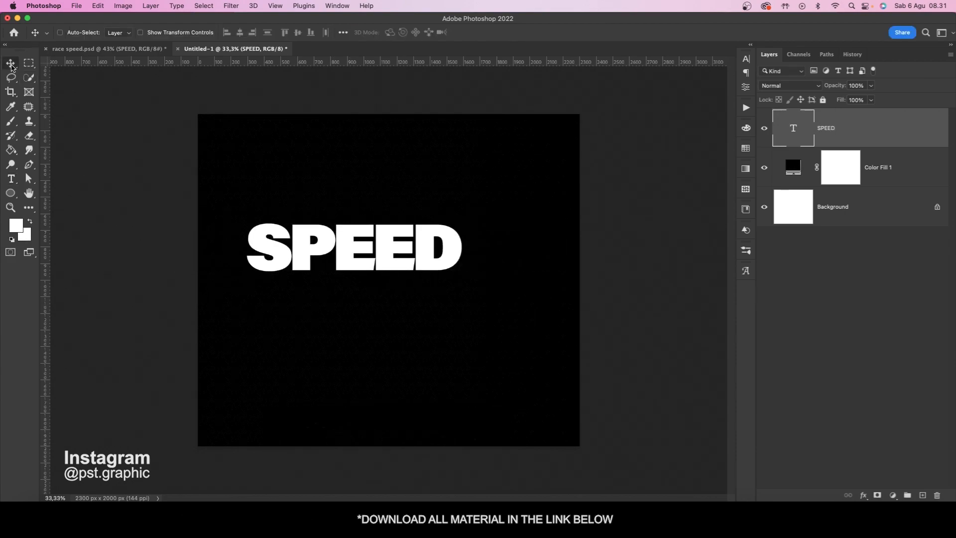
Slant the SPEED text to the right near the canvas centre with Free Transform, and duplicate its layer.
{"action": "key", "text": "super+t"}
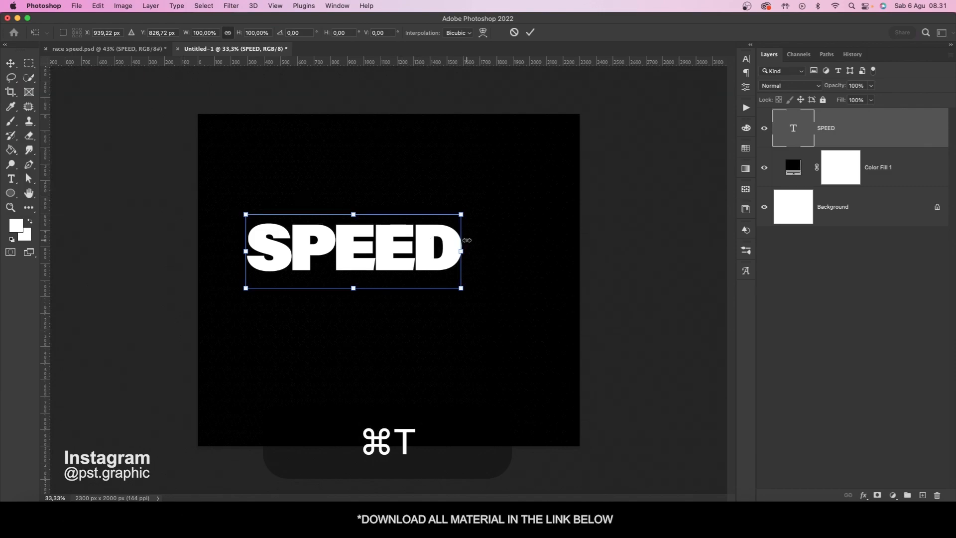
{"action": "left_click_drag", "start_coordinate": [462, 215], "coordinate": [501, 261]}
{"action": "key", "text": "Return"}
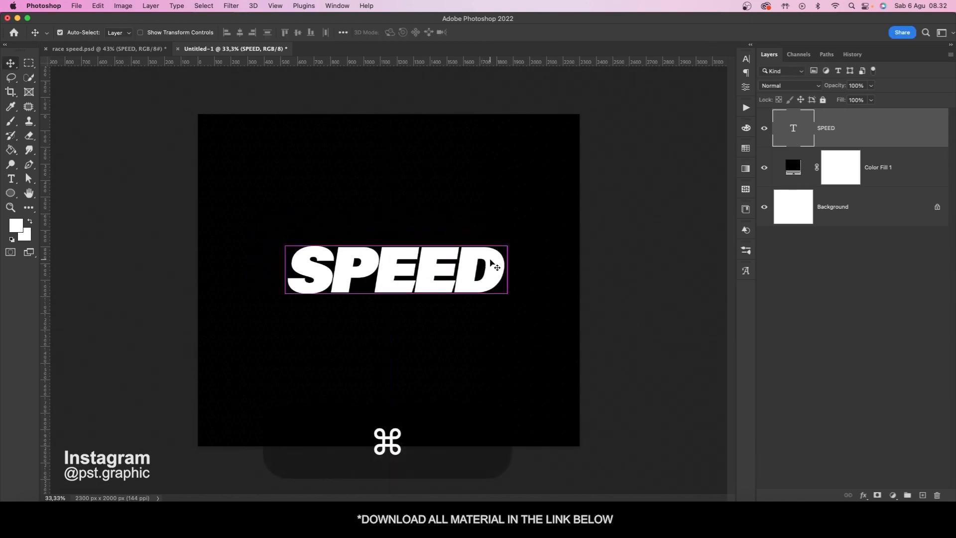
{"action": "key", "text": "super+j"}
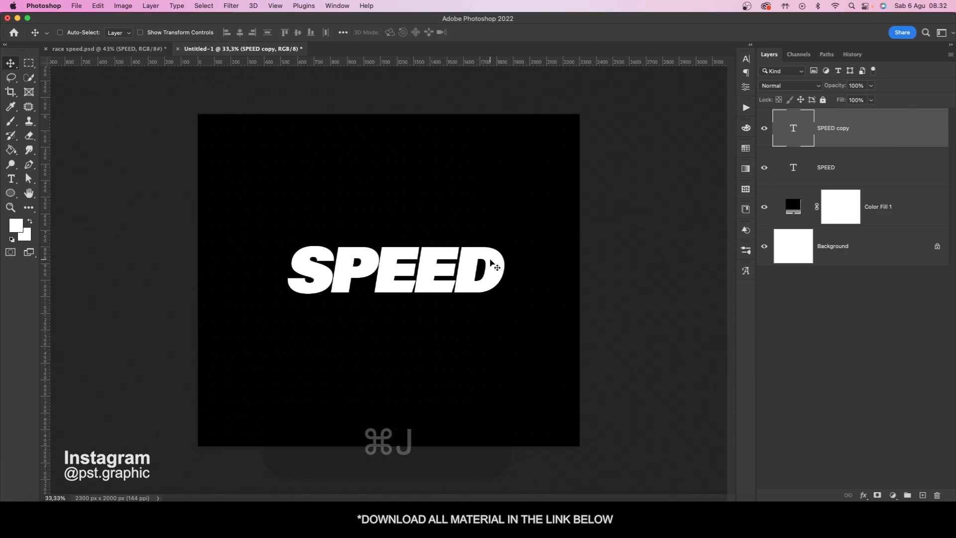
Draw two thin horizontal rectangles filled with red ff1414 across the upper part of SPEED, the lower one about 1460 x 10 px.
{"action": "left_click", "coordinate": [10, 193]}
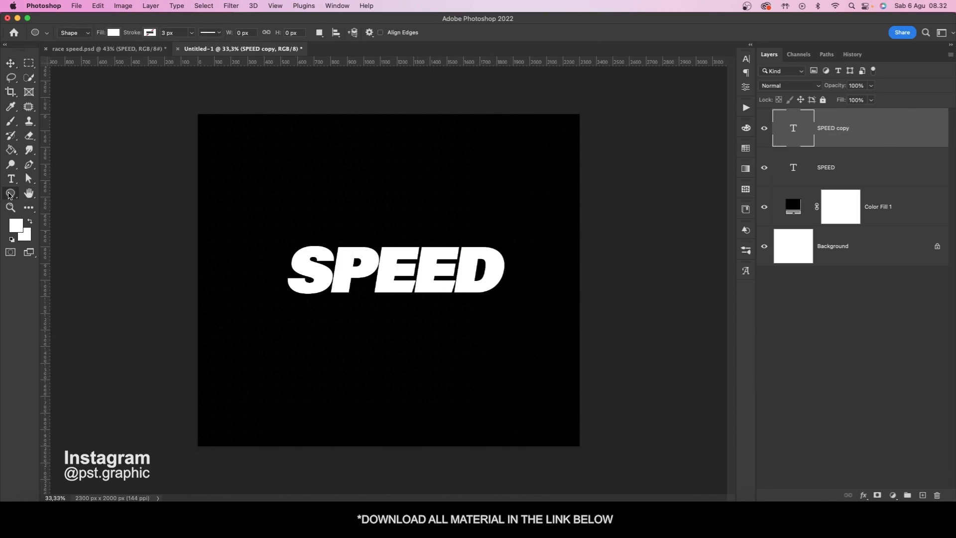
{"action": "left_click", "coordinate": [64, 194]}
{"action": "left_click", "coordinate": [113, 33]}
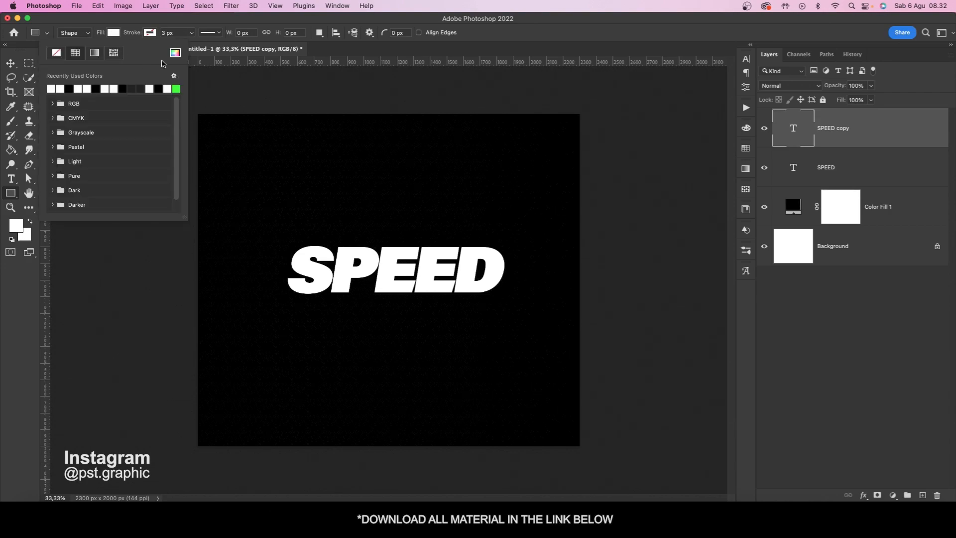
{"action": "left_click", "coordinate": [175, 54]}
{"action": "left_click_drag", "start_coordinate": [427, 224], "coordinate": [458, 218]}
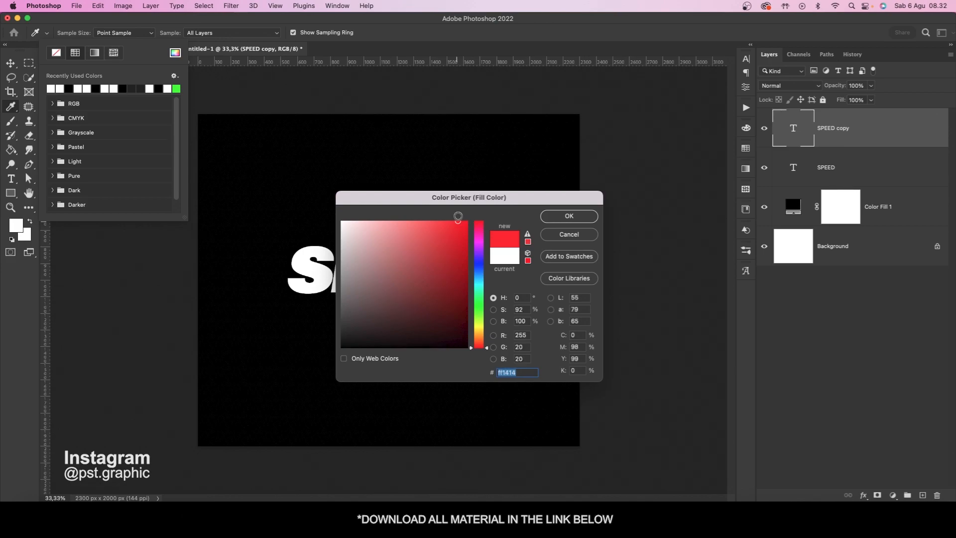
{"action": "left_click", "coordinate": [575, 216]}
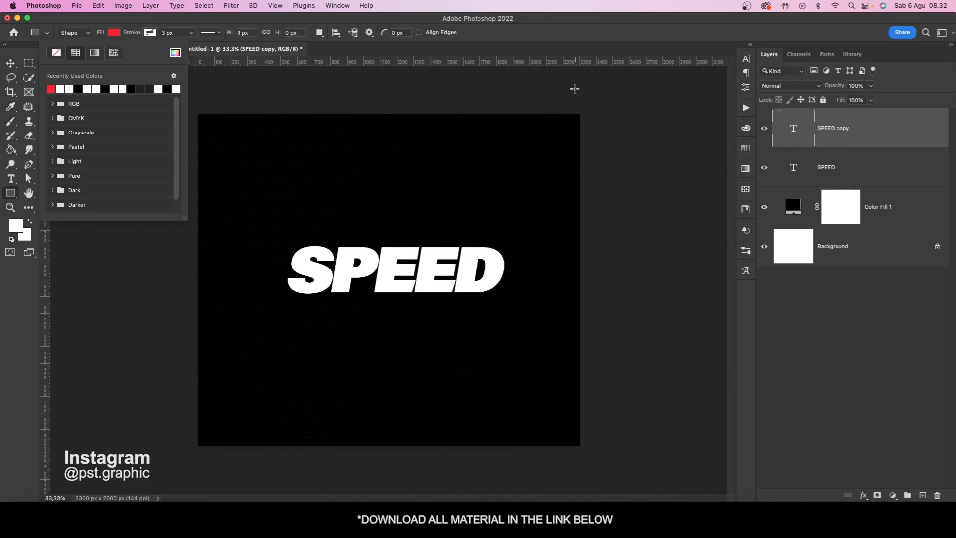
{"action": "left_click", "coordinate": [572, 36]}
{"action": "mouse_move", "coordinate": [513, 254]}
{"action": "left_mouse_down"}
{"action": "mouse_move", "coordinate": [266, 256]}
{"action": "mouse_move", "coordinate": [521, 257]}
{"action": "left_mouse_up"}
{"action": "key", "text": "Return"}
{"action": "key", "text": "Return"}
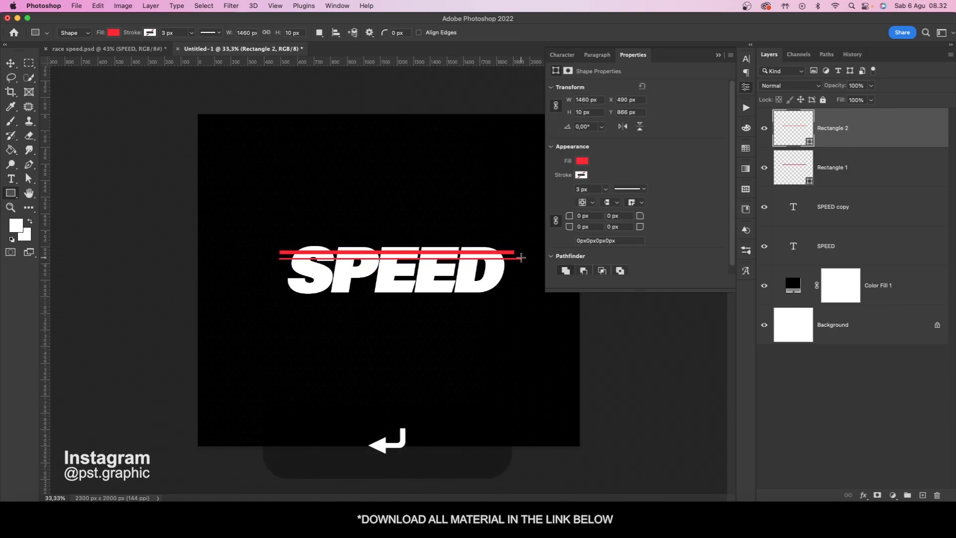
Merge the two red rectangle layers into one and clip the result to the SPEED copy layer.
{"action": "left_click", "coordinate": [872, 173], "text": "super"}
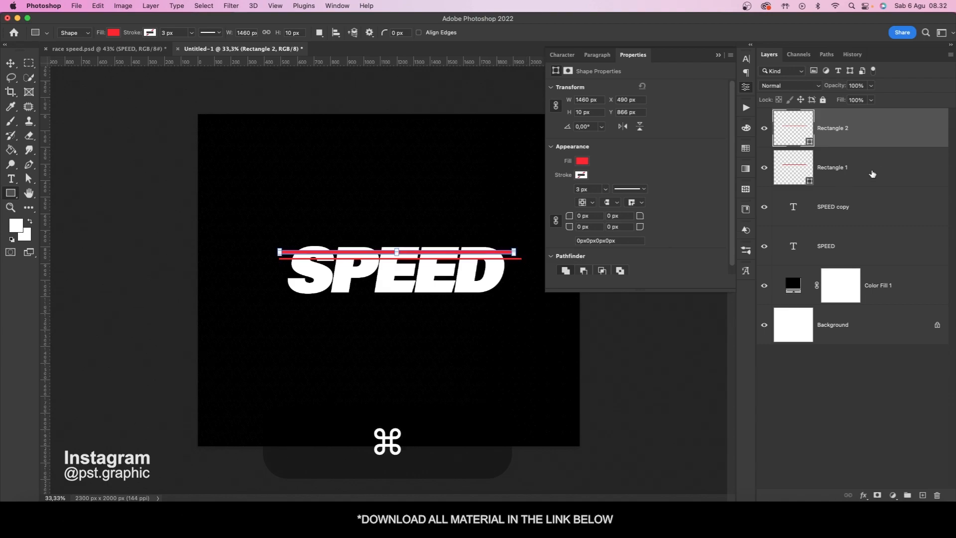
{"action": "key", "text": "super+e"}
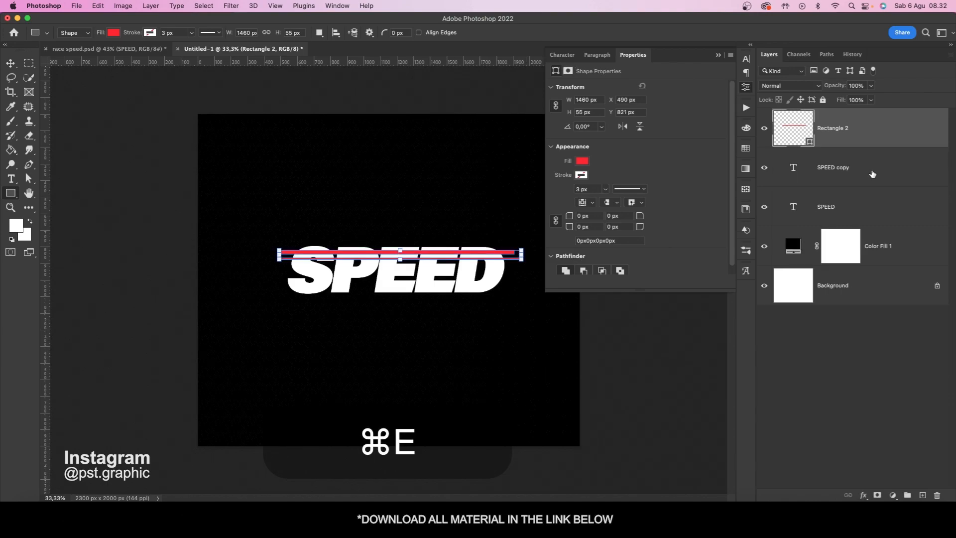
{"action": "right_click", "coordinate": [862, 139]}
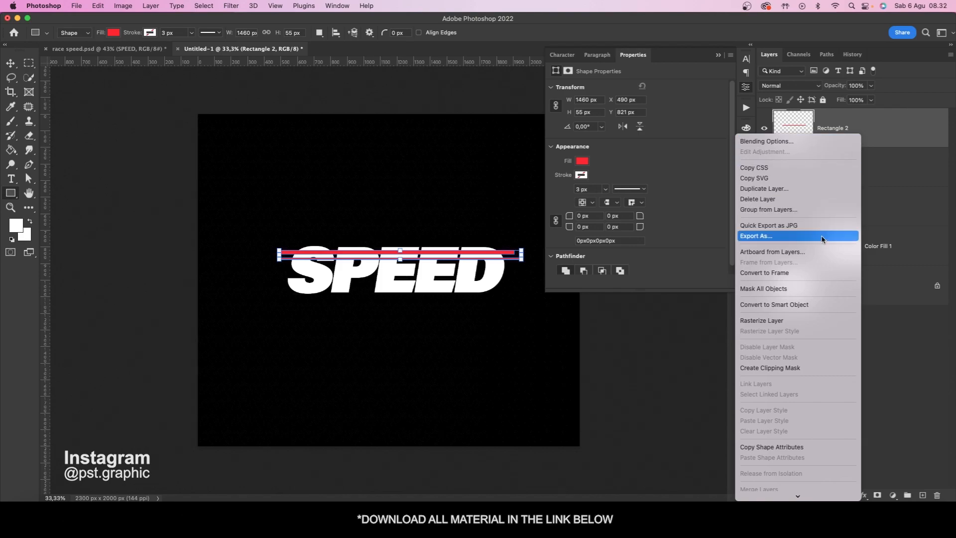
{"action": "left_click", "coordinate": [796, 368]}
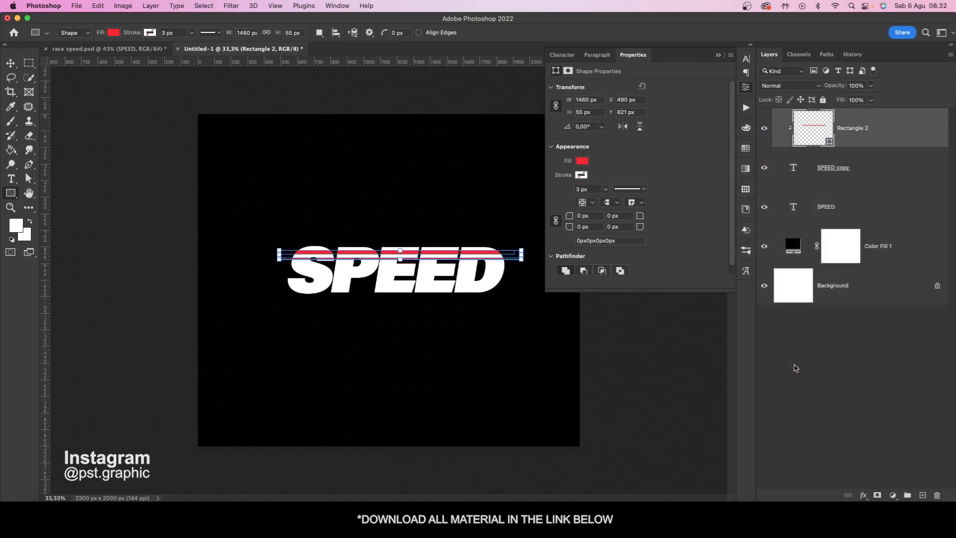
Add a Stroke layer style to the SPEED copy layer, using the stripes' red ff1414 and the Center position.
{"action": "left_click", "coordinate": [896, 177]}
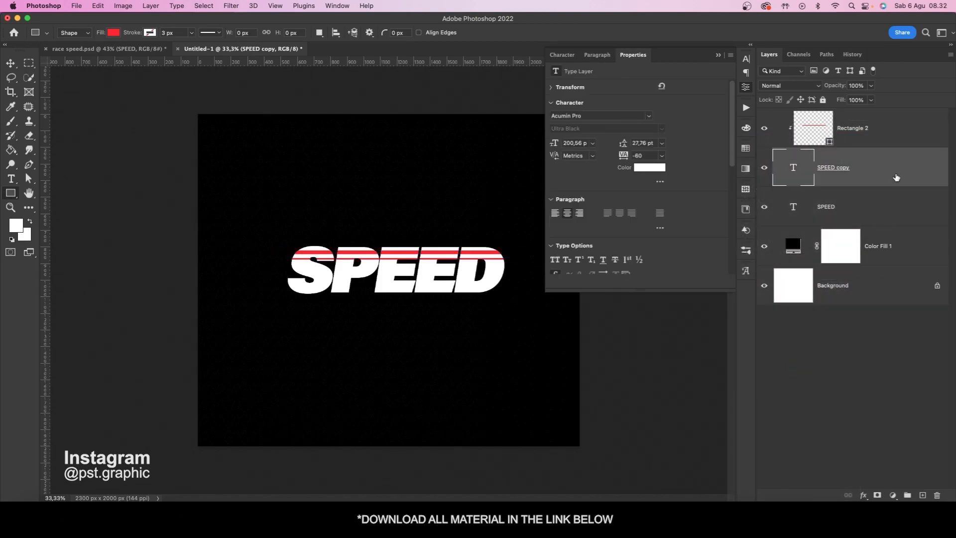
{"action": "left_click", "coordinate": [718, 56]}
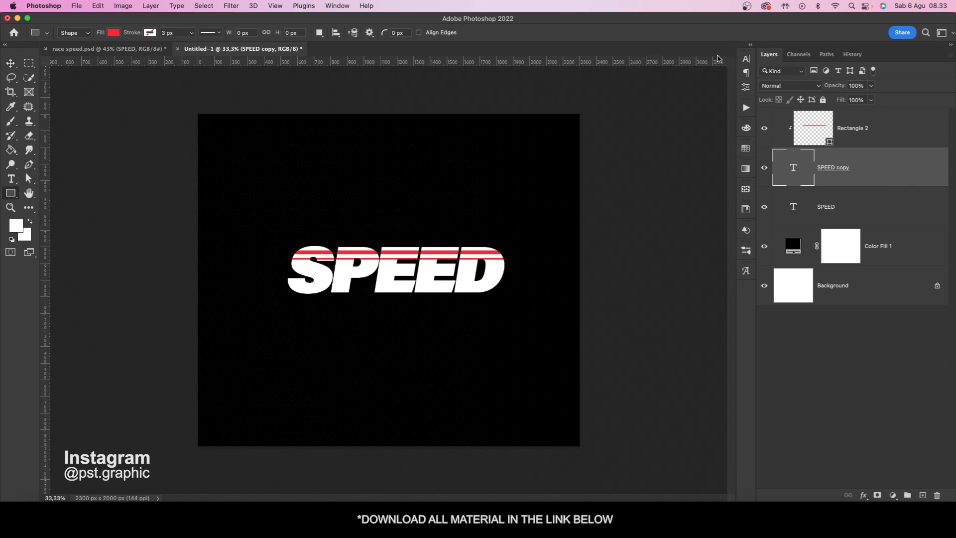
{"action": "left_click", "coordinate": [863, 494]}
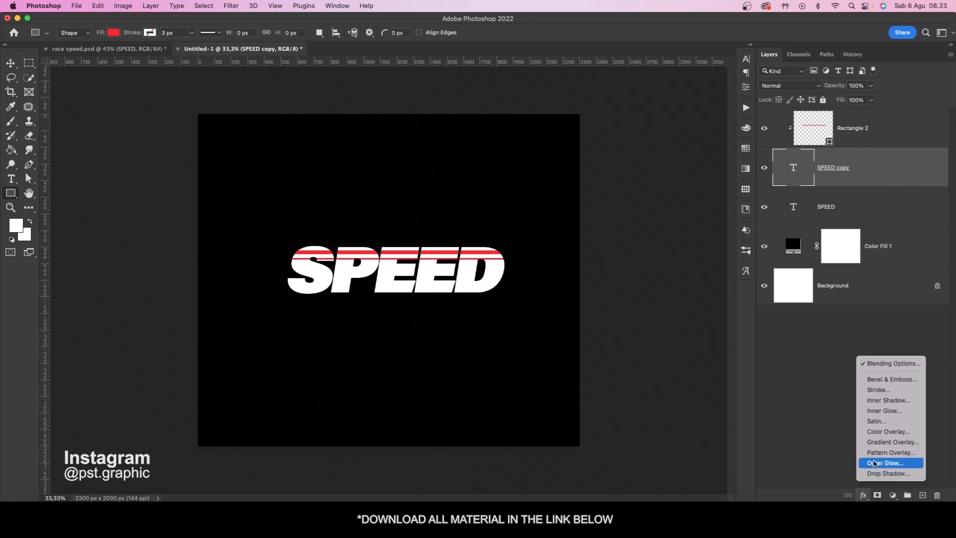
{"action": "left_click", "coordinate": [878, 390]}
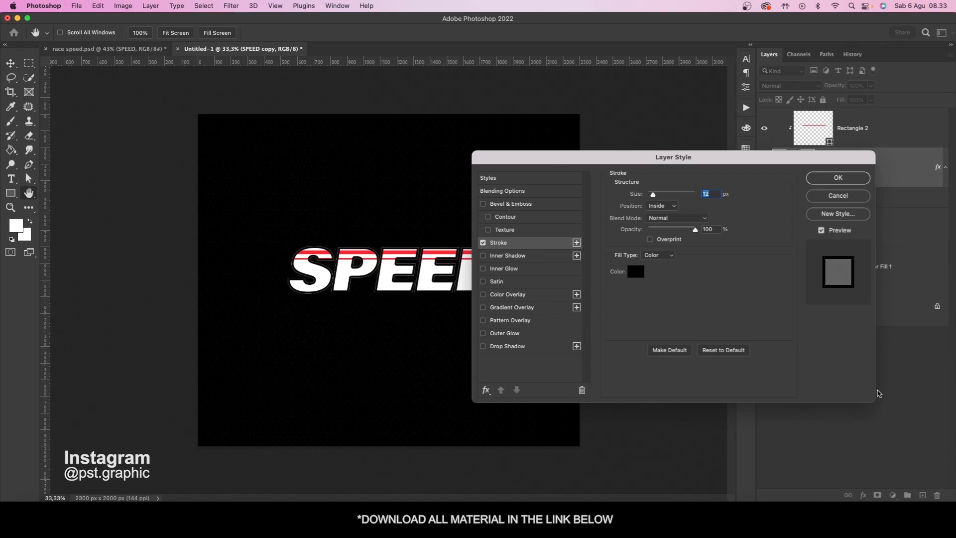
{"action": "left_click", "coordinate": [636, 271]}
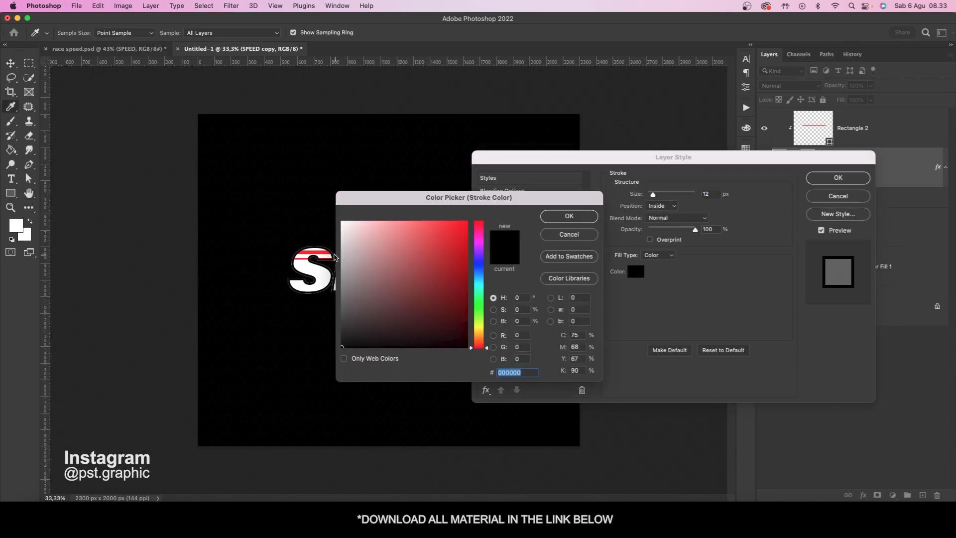
{"action": "left_click", "coordinate": [325, 251]}
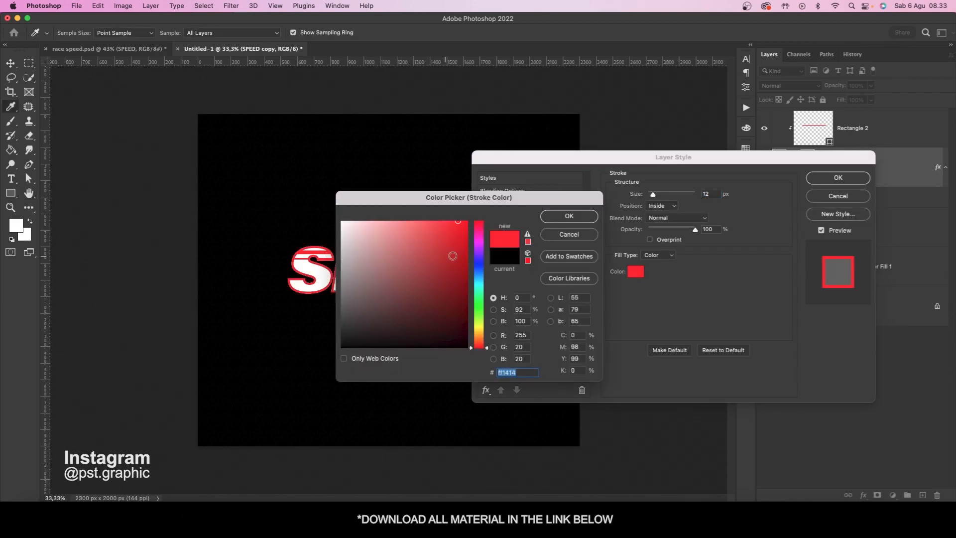
{"action": "left_click", "coordinate": [551, 220]}
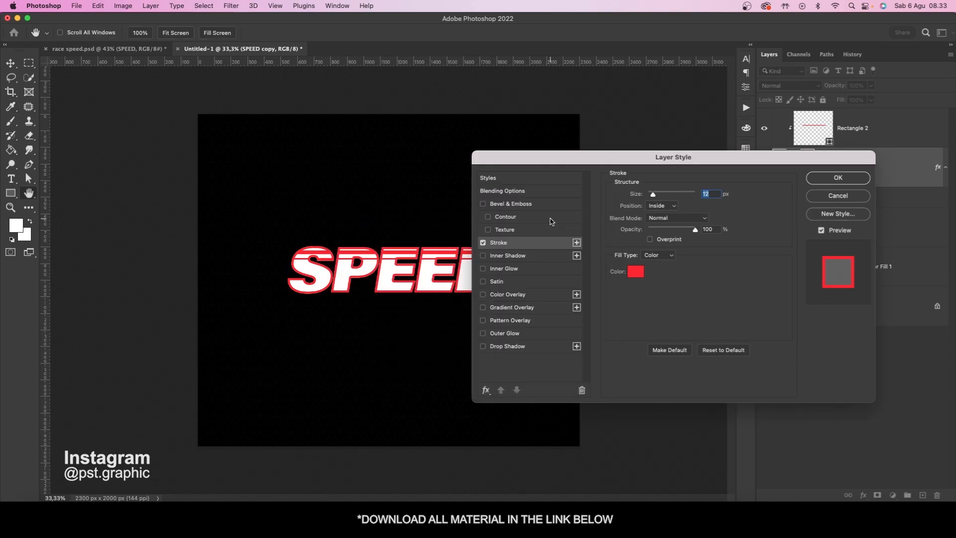
{"action": "left_click", "coordinate": [659, 209]}
{"action": "left_click", "coordinate": [661, 216]}
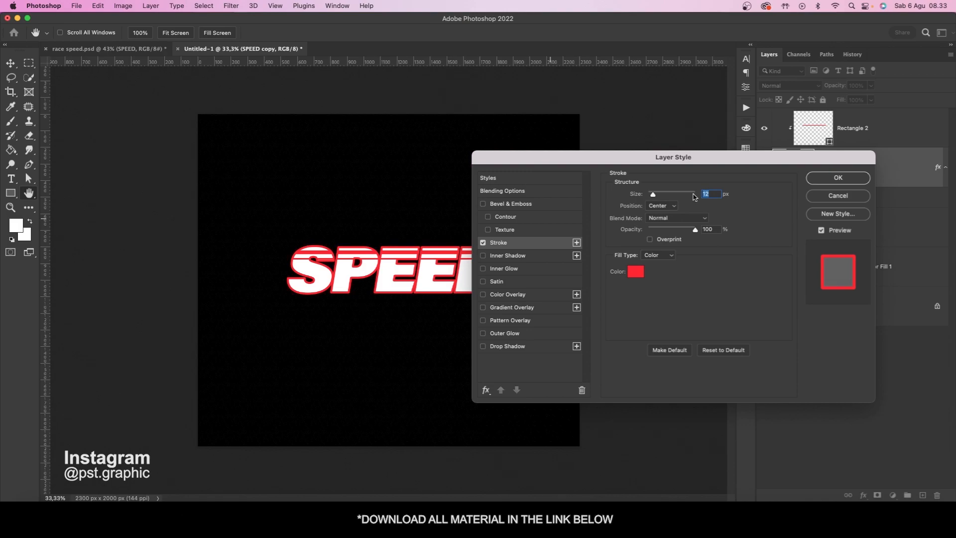
{"action": "key", "text": "Return"}
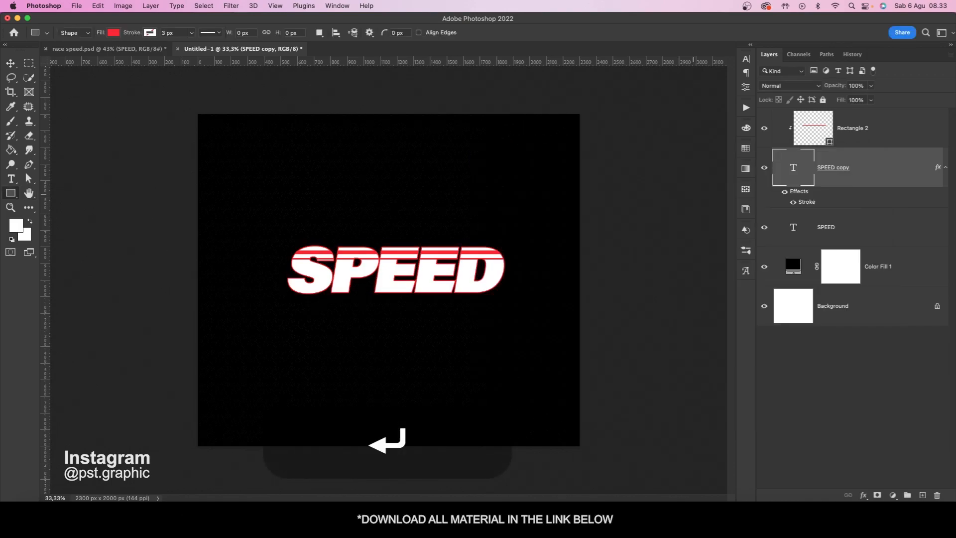
Recolour the original SPEED text layer to the stripes' red ff1414 and offset it slightly down and left behind the white copy.
{"action": "left_click", "coordinate": [854, 228]}
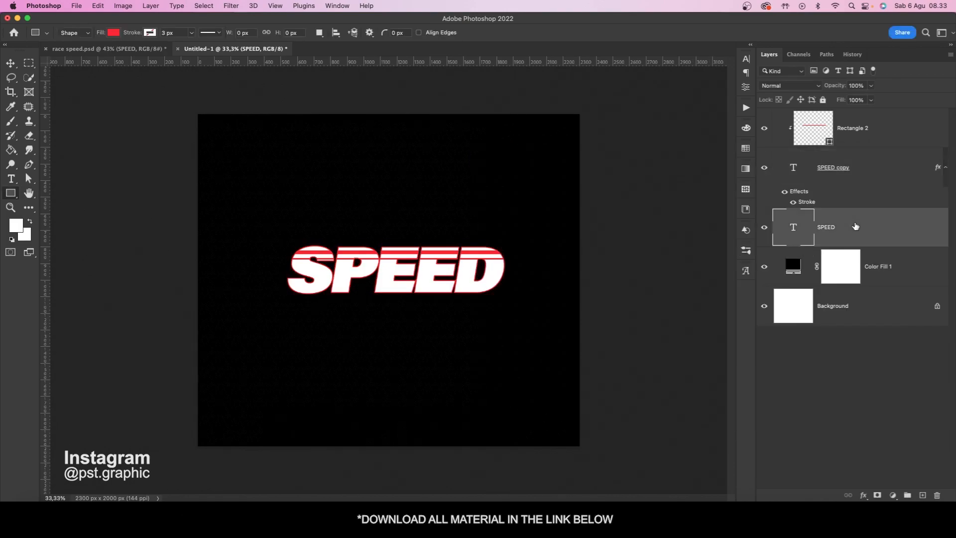
{"action": "double_click", "coordinate": [787, 229]}
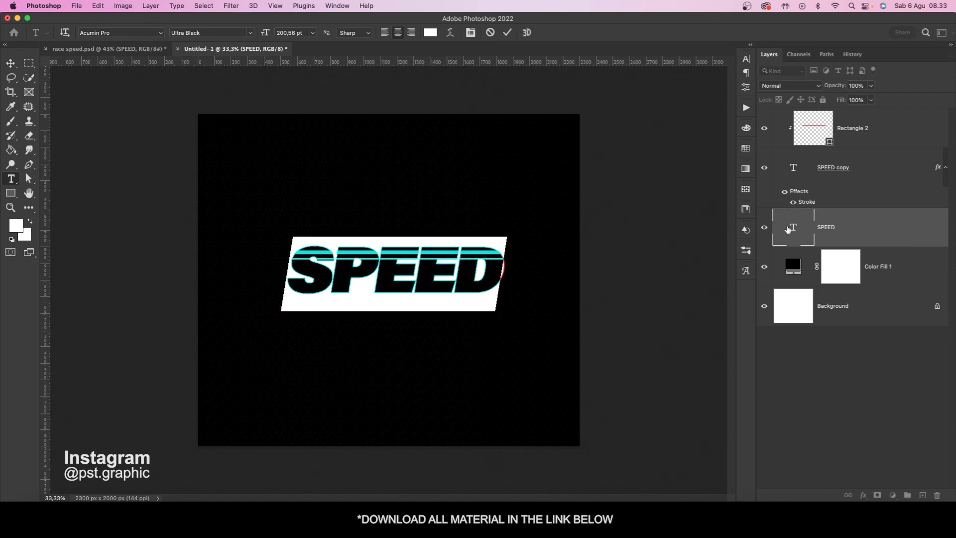
{"action": "left_click", "coordinate": [430, 33]}
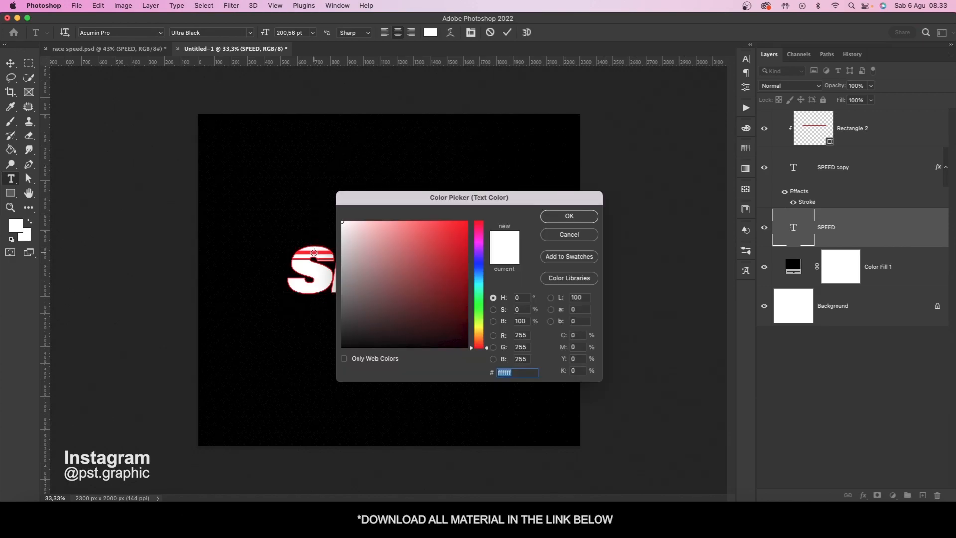
{"action": "left_click", "coordinate": [314, 252]}
{"action": "left_click", "coordinate": [566, 219]}
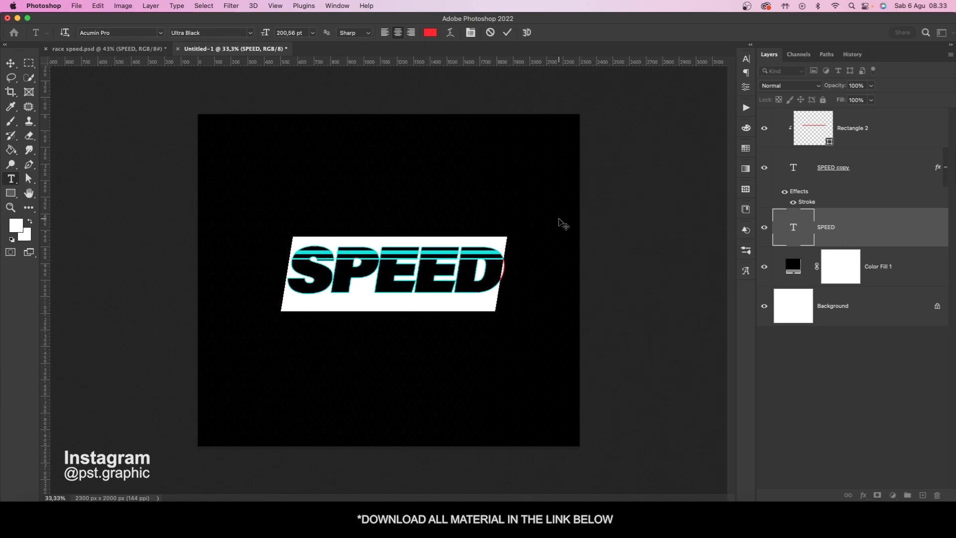
{"action": "left_click", "coordinate": [11, 63]}
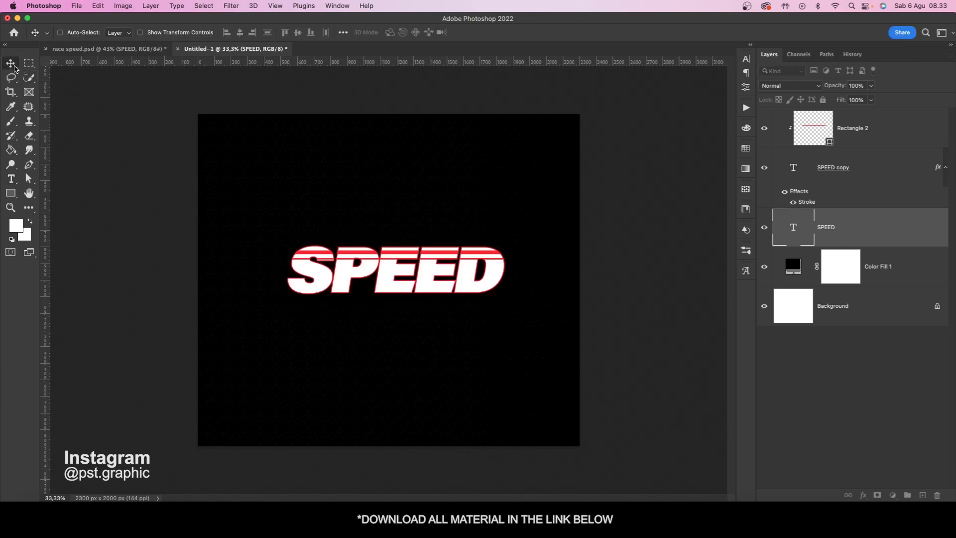
{"action": "left_click_drag", "start_coordinate": [457, 287], "coordinate": [454, 290]}
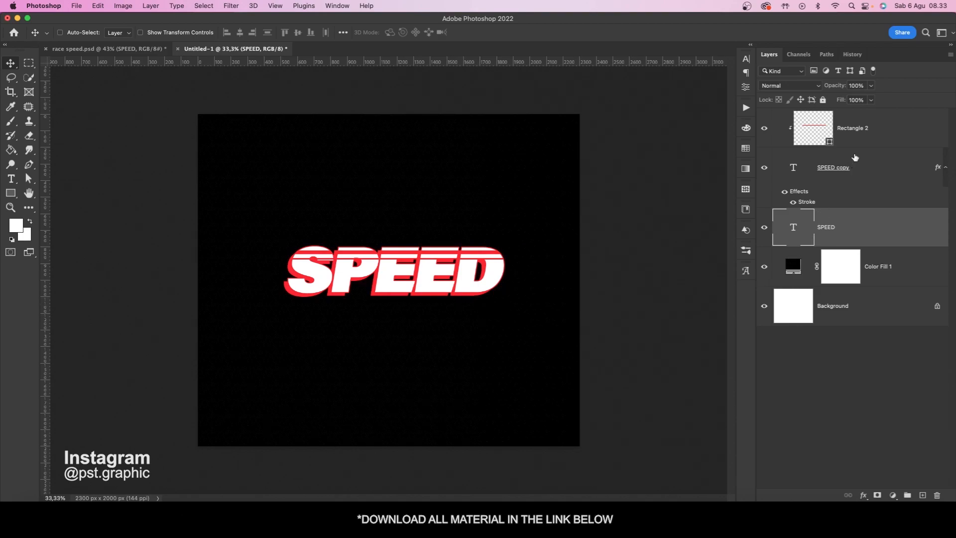
Add the text RACE just below SPEED on a new top layer, in Mubenk Brush at 198 pt, coloured orange ff8814.
{"action": "left_click", "coordinate": [858, 142]}
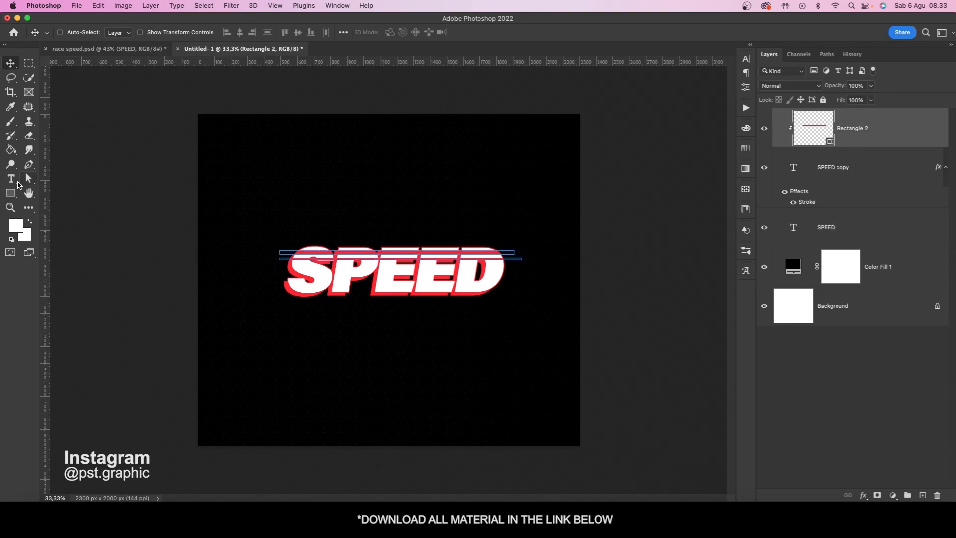
{"action": "left_click", "coordinate": [17, 183]}
{"action": "left_click", "coordinate": [160, 33]}
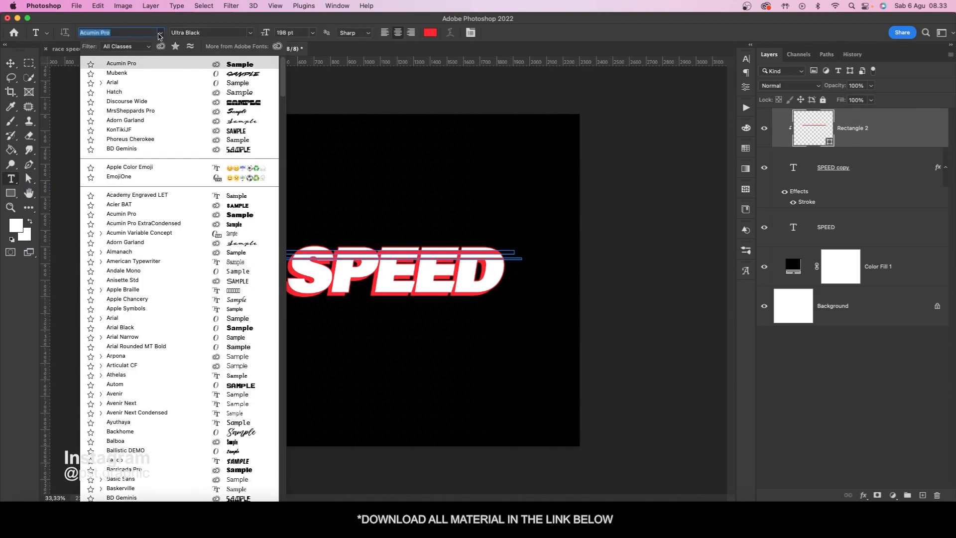
{"action": "left_click", "coordinate": [147, 75]}
{"action": "left_click", "coordinate": [430, 33]}
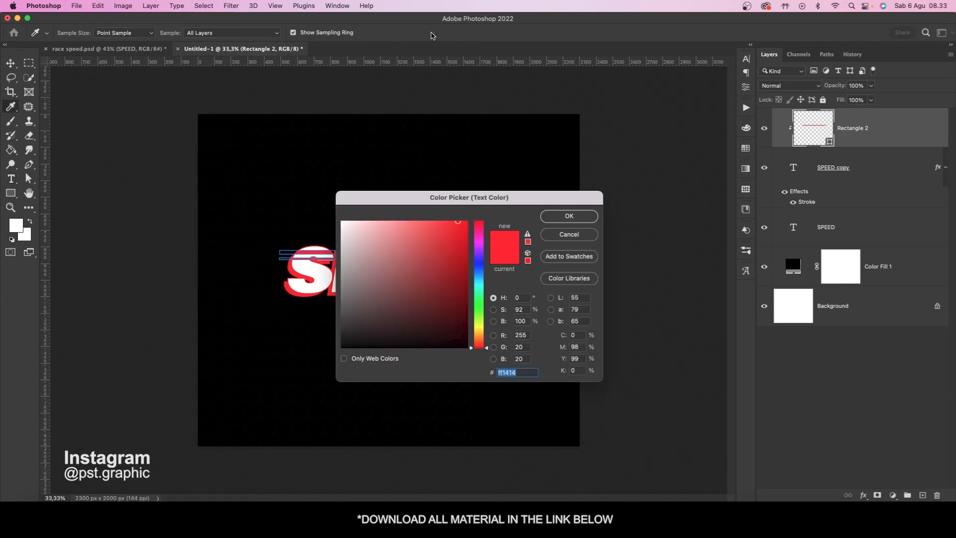
{"action": "left_click_drag", "start_coordinate": [480, 295], "coordinate": [477, 339]}
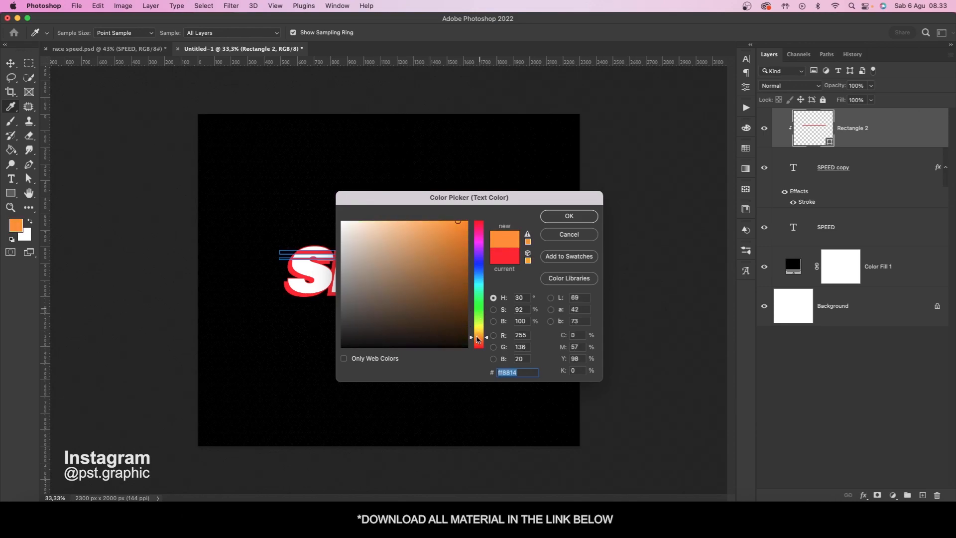
{"action": "left_click", "coordinate": [559, 216]}
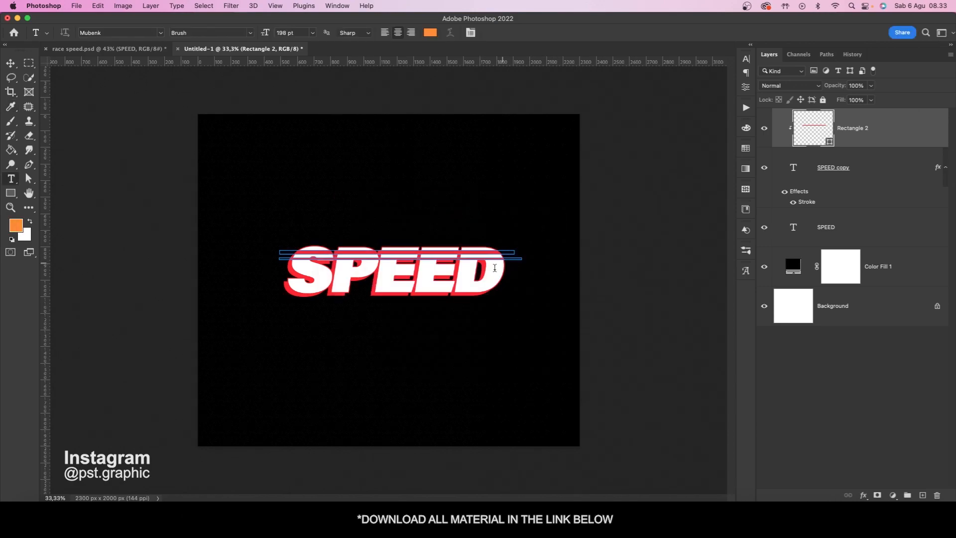
{"action": "left_click", "coordinate": [406, 329]}
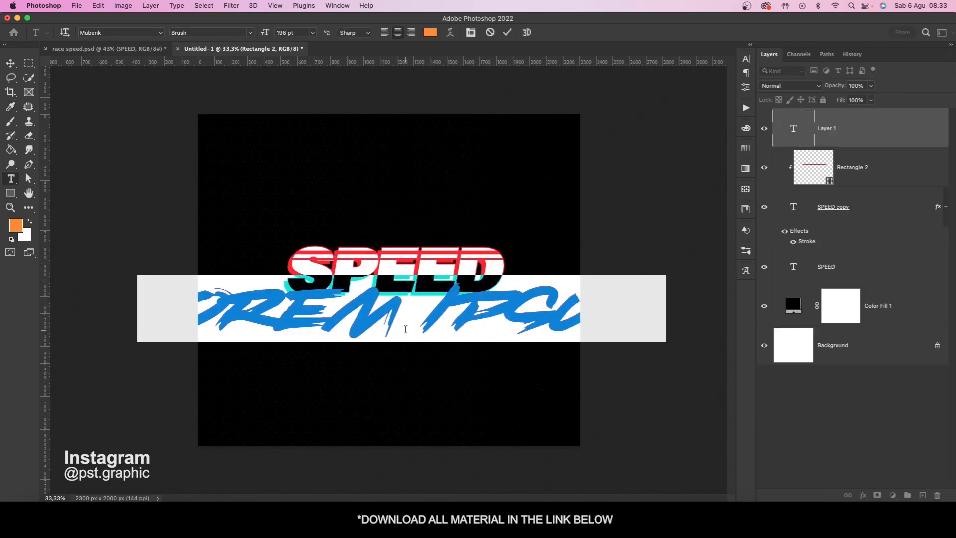
{"action": "type", "text": "race"}
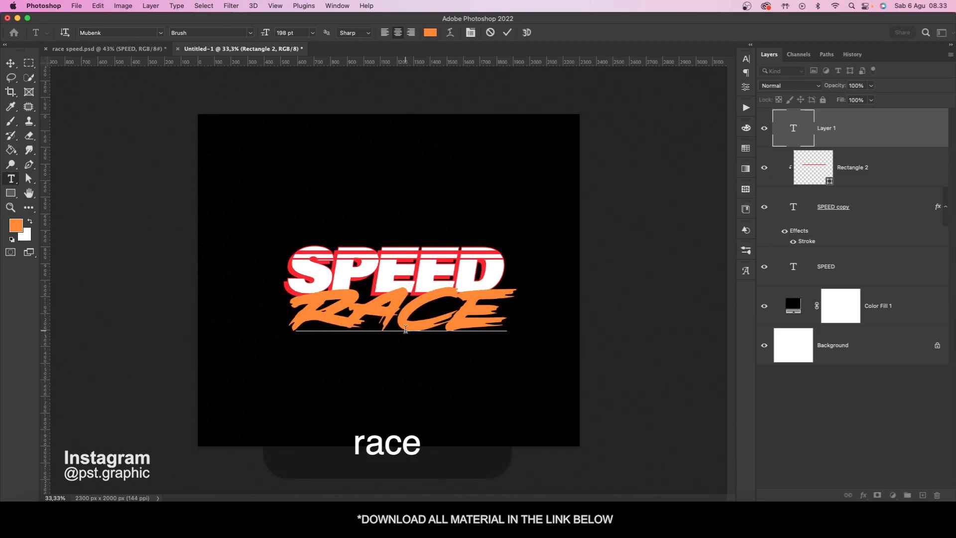
{"action": "left_click", "coordinate": [10, 64]}
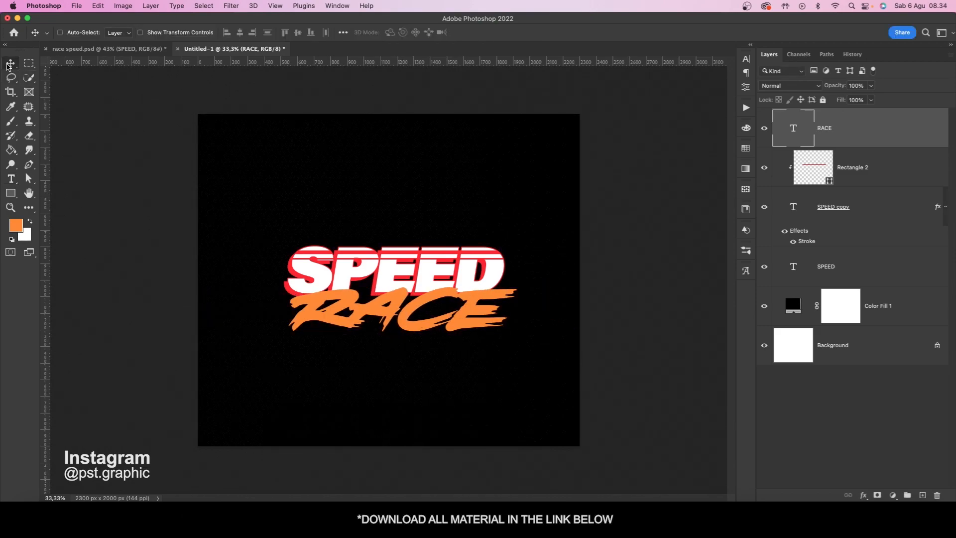
Scale RACE to about 50% width and 56% height, skew it vertically about -8.4°, and place it under the end of SPEED.
{"action": "key", "text": "super+t"}
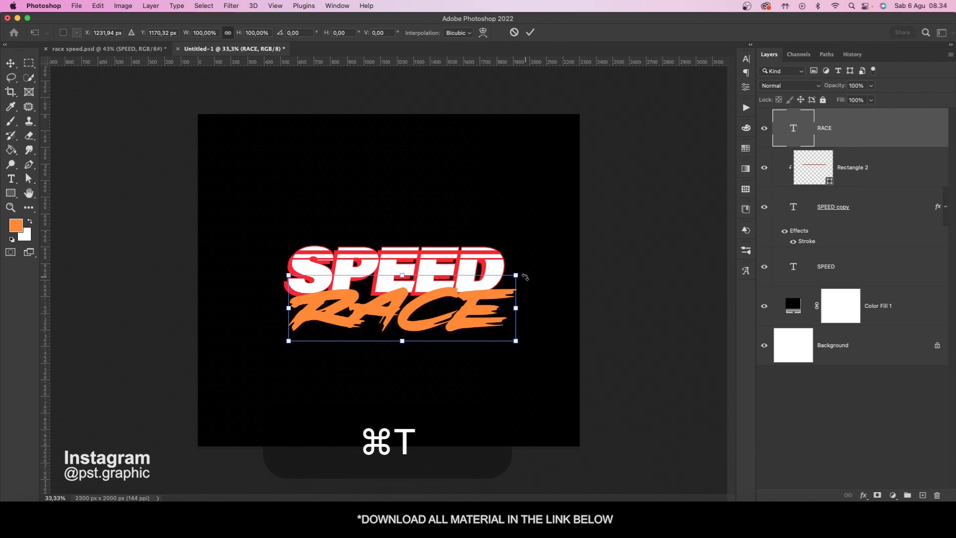
{"action": "mouse_move", "coordinate": [525, 276]}
{"action": "left_mouse_down"}
{"action": "mouse_move", "coordinate": [475, 303]}
{"action": "mouse_move", "coordinate": [425, 306]}
{"action": "mouse_move", "coordinate": [501, 309]}
{"action": "mouse_move", "coordinate": [507, 280]}
{"action": "left_mouse_up"}
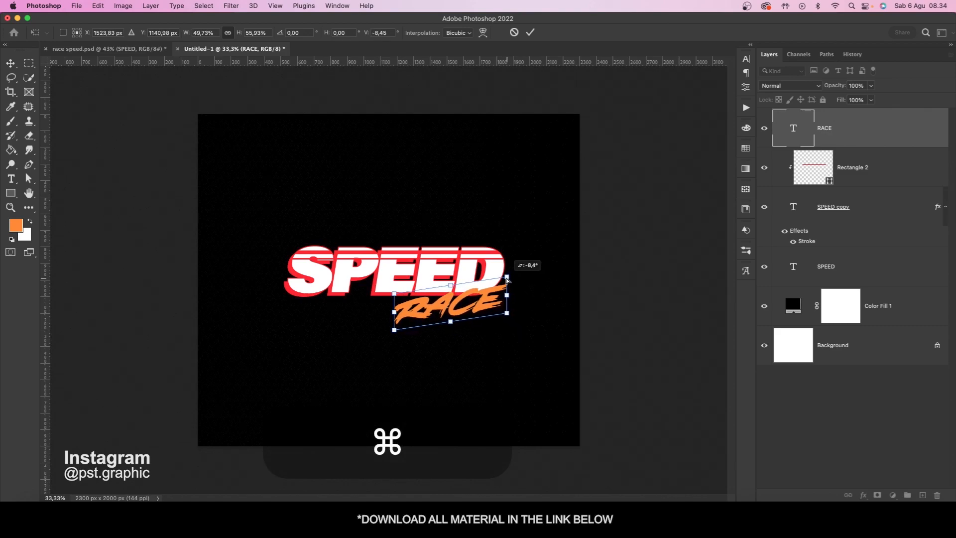
{"action": "key", "text": "Return"}
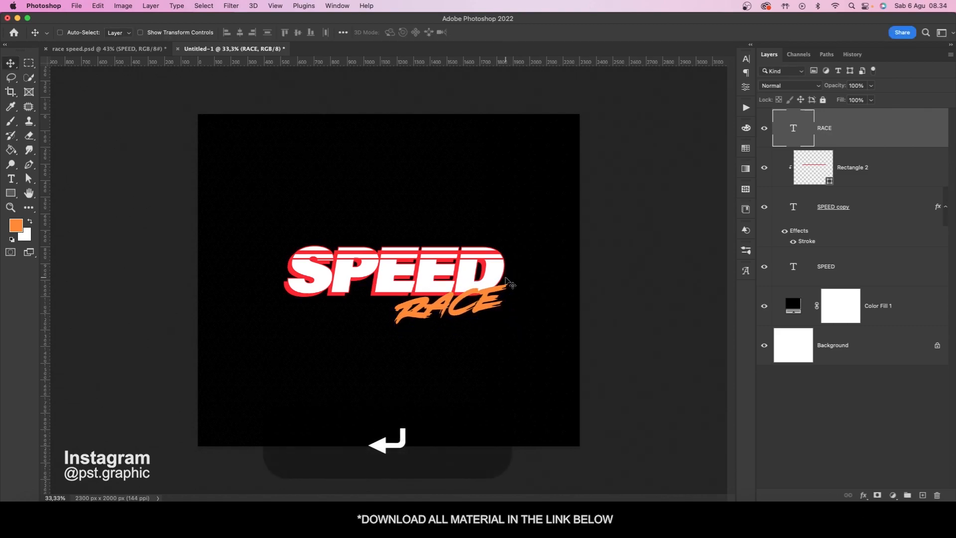
Merge the RACE, Rectangle 2, SPEED copy and SPEED layers into one layer, and duplicate the merged layer.
{"action": "key", "text": "super"}
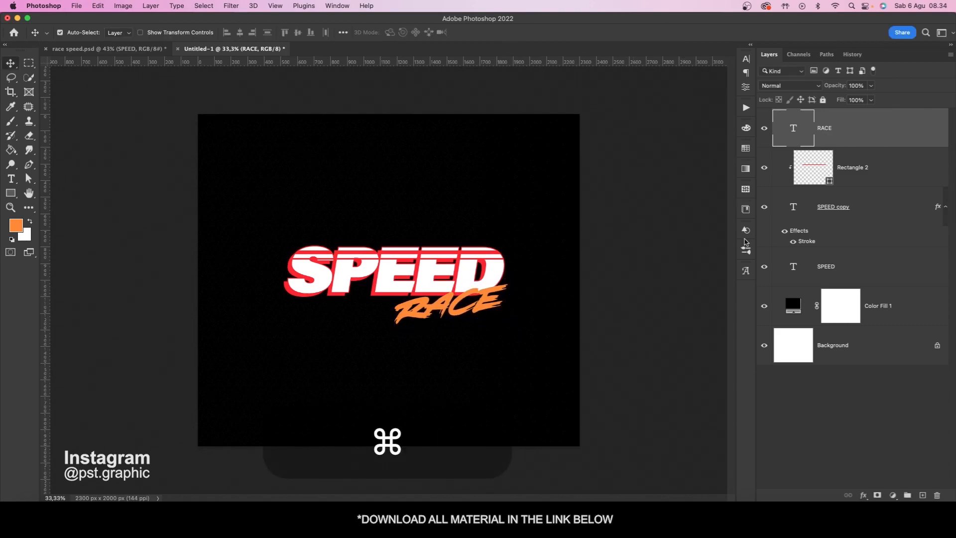
{"action": "left_click", "coordinate": [866, 183], "text": "super"}
{"action": "left_click", "coordinate": [866, 217], "text": "super"}
{"action": "left_click", "coordinate": [866, 265], "text": "super"}
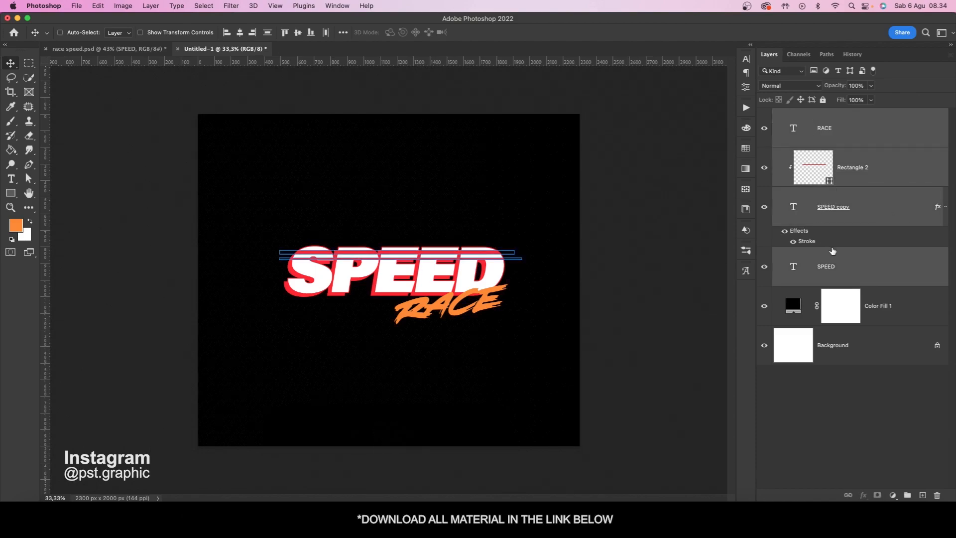
{"action": "key", "text": "super+e"}
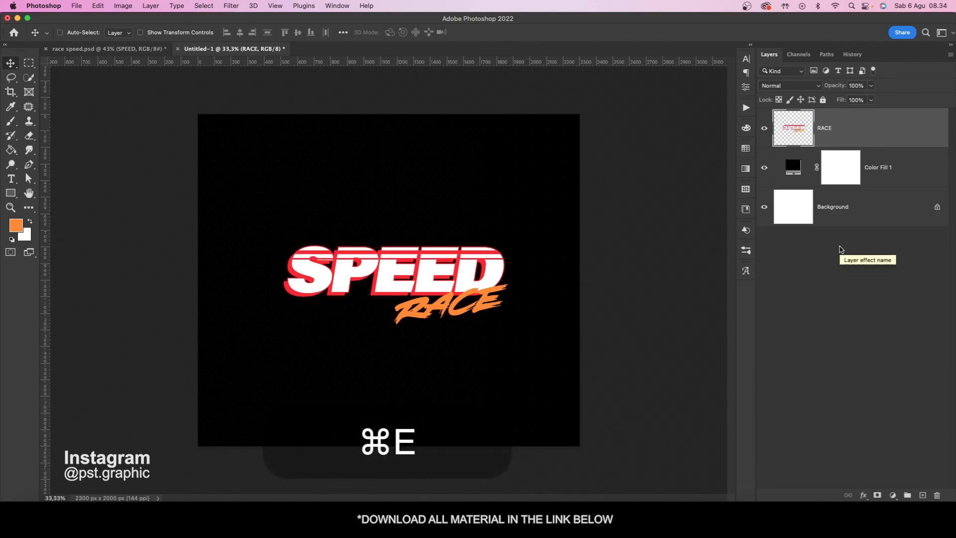
{"action": "key", "text": "super"}
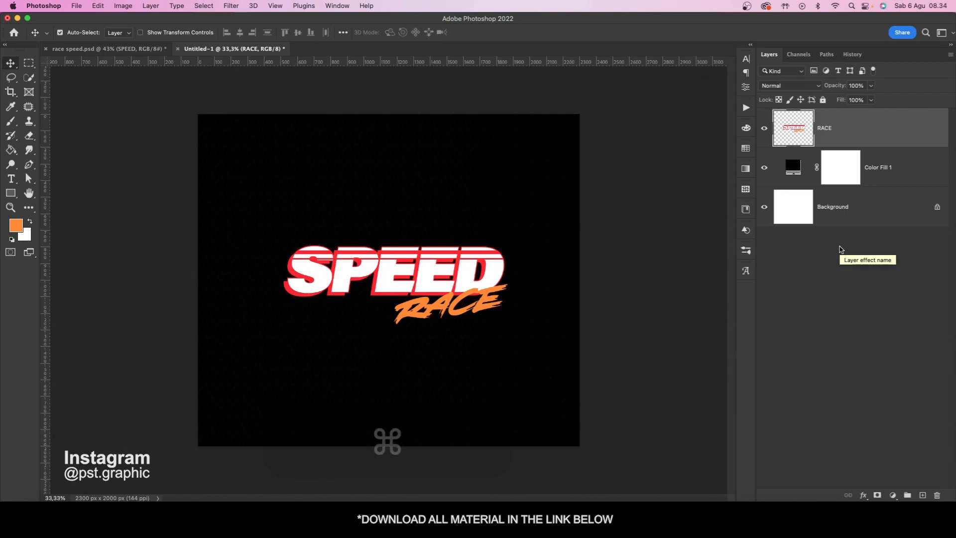
{"action": "key", "text": "super+j"}
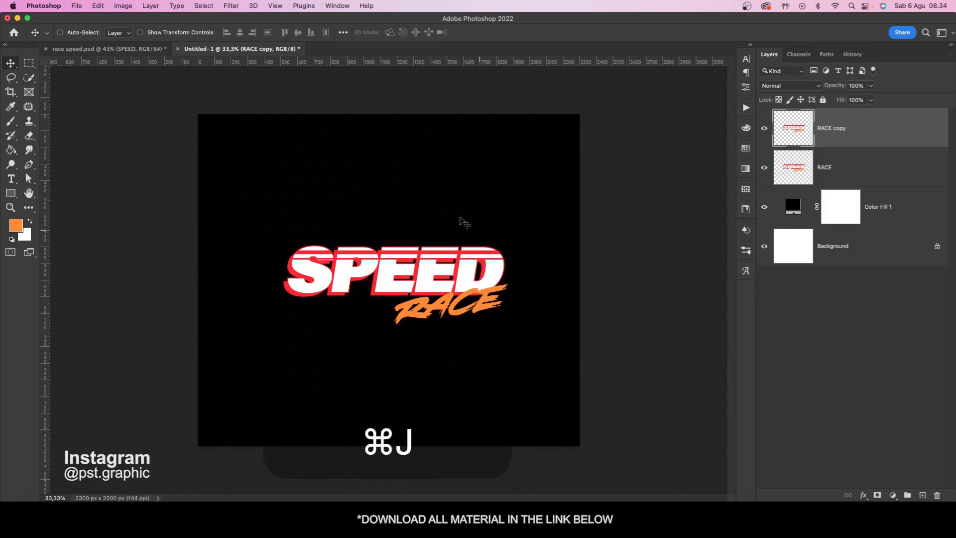
Apply a Gaussian Blur with a 15 px radius to the RACE copy layer and set its blend mode to Overlay.
{"action": "left_click", "coordinate": [231, 5]}
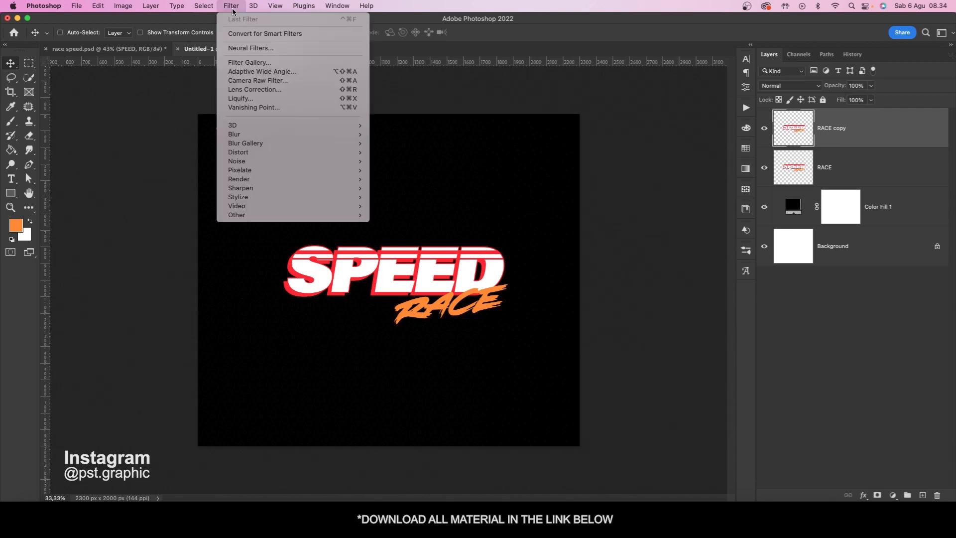
{"action": "mouse_move", "coordinate": [302, 135]}
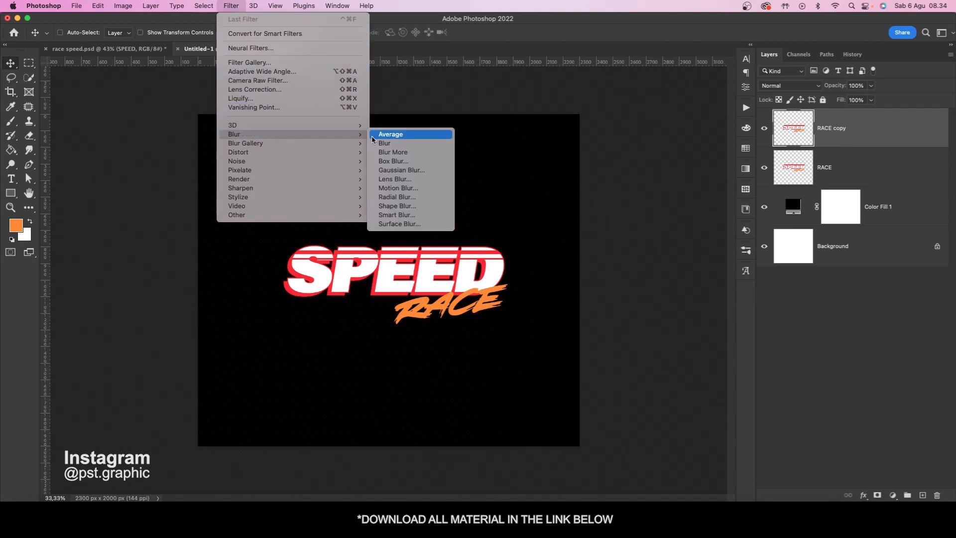
{"action": "left_click", "coordinate": [401, 170]}
{"action": "left_click_drag", "start_coordinate": [237, 124], "coordinate": [553, 98]}
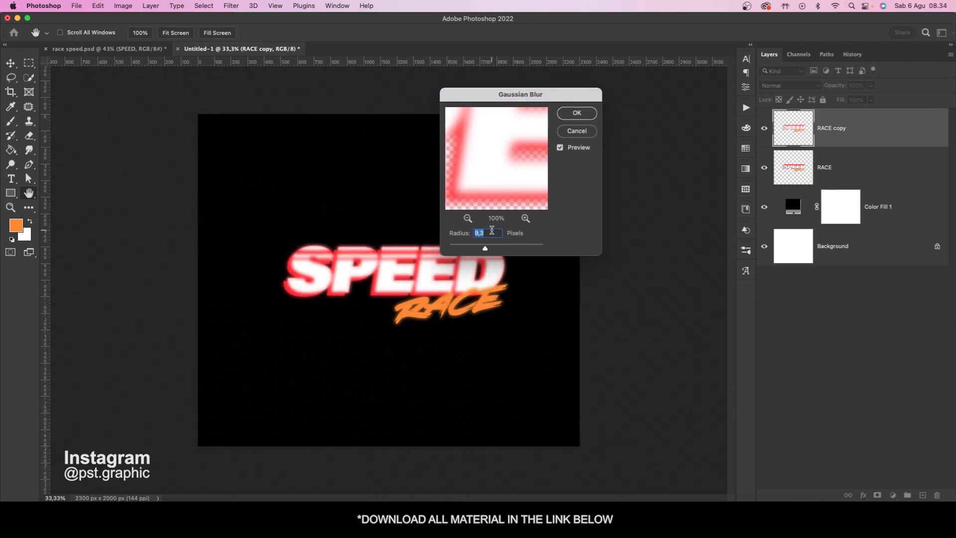
{"action": "type", "text": "15"}
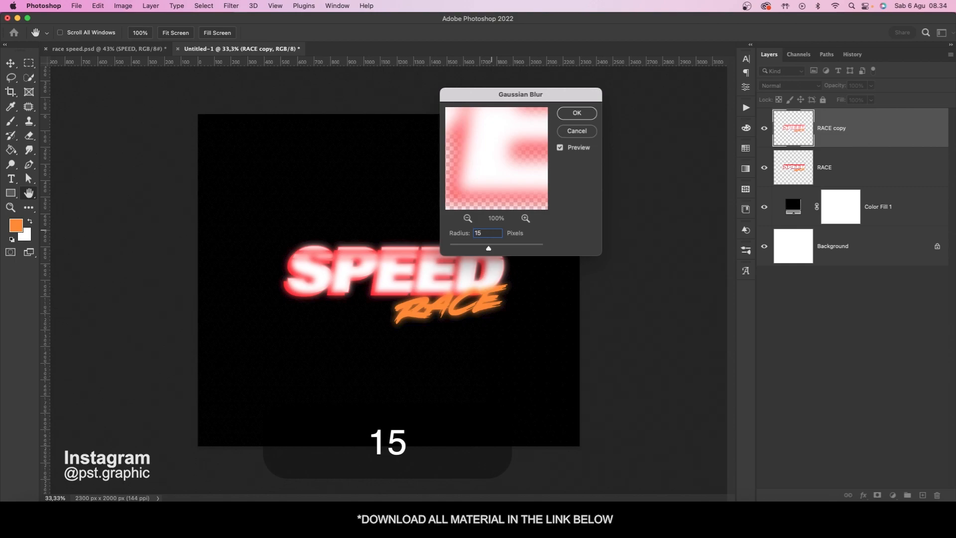
{"action": "left_click", "coordinate": [577, 114]}
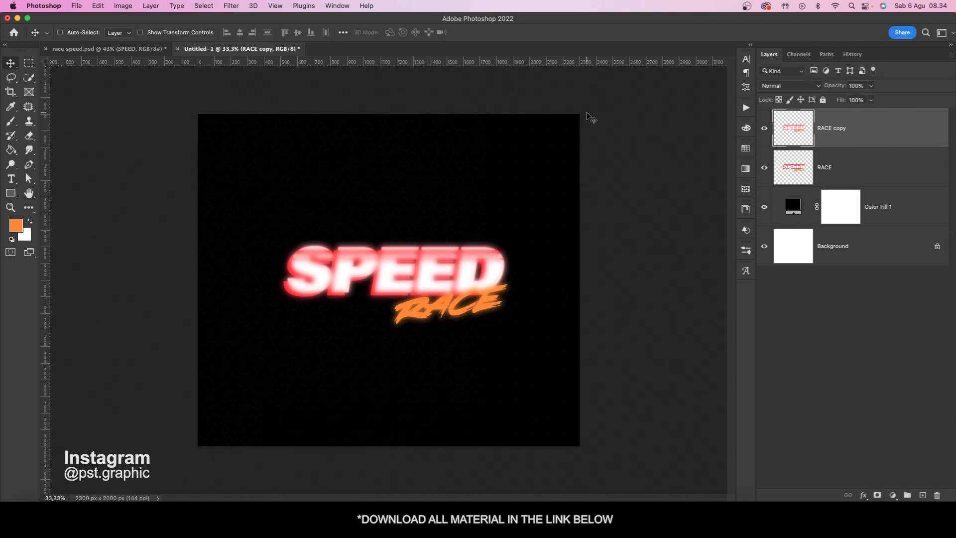
{"action": "left_click", "coordinate": [770, 86]}
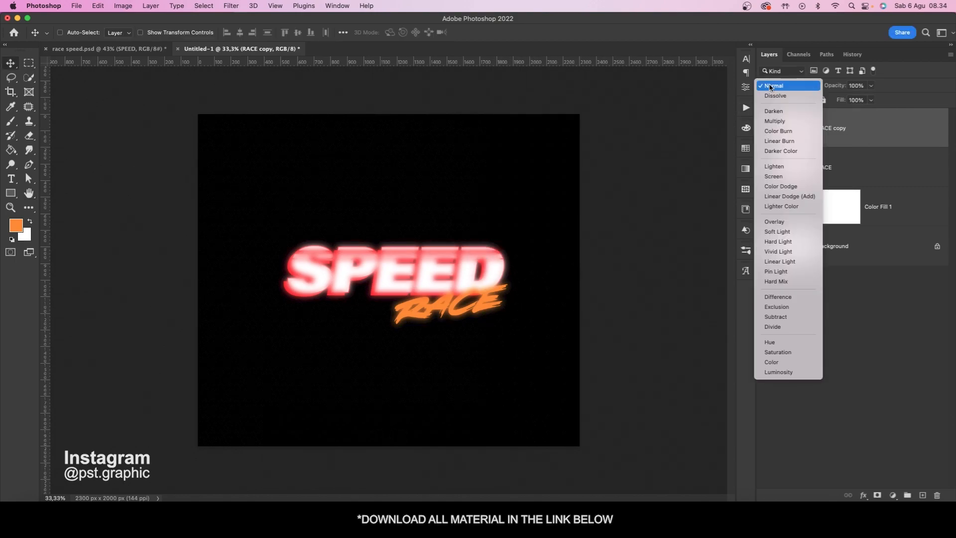
{"action": "left_click", "coordinate": [773, 222]}
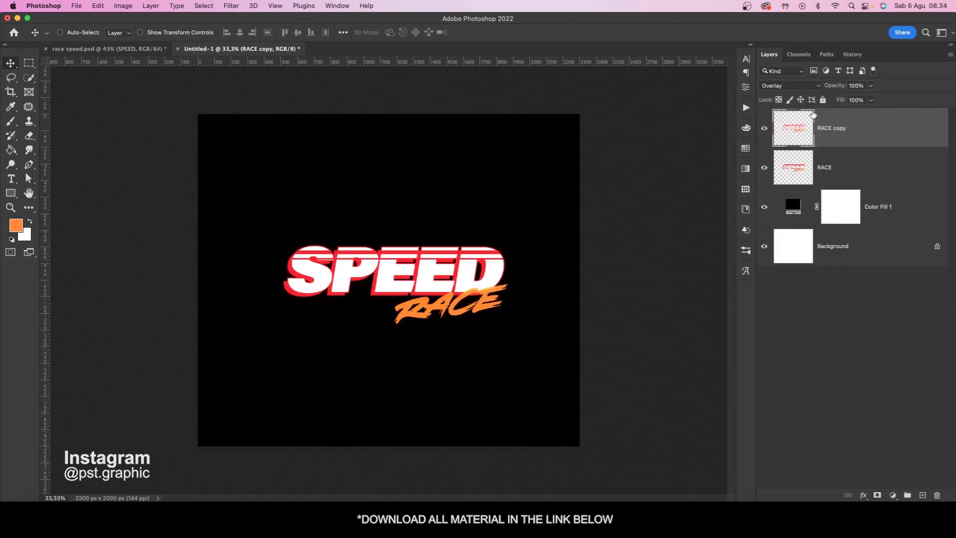
Create a new layer above Color Fill 1 and paint one soft orange dab with the 1300 px brush behind the lettering's centre.
{"action": "left_click", "coordinate": [906, 212]}
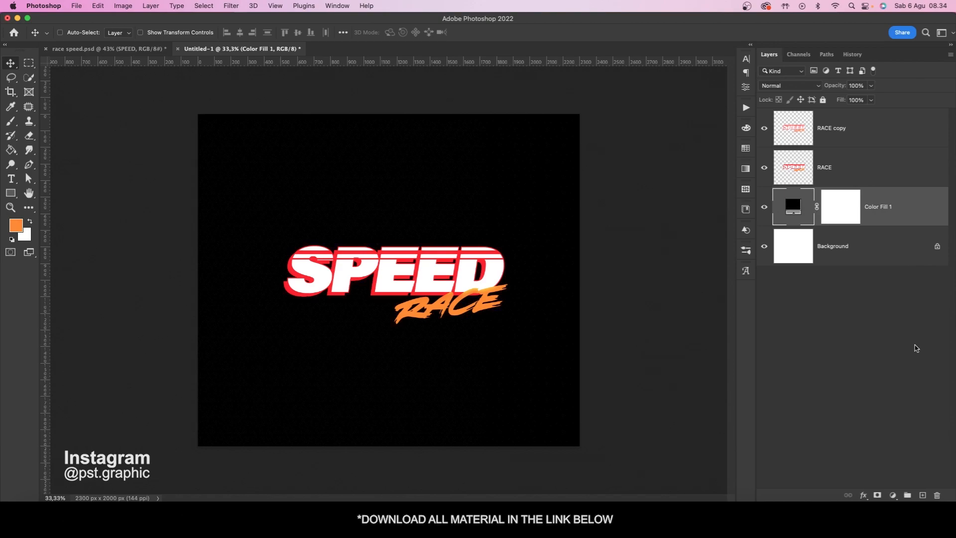
{"action": "left_click", "coordinate": [922, 495]}
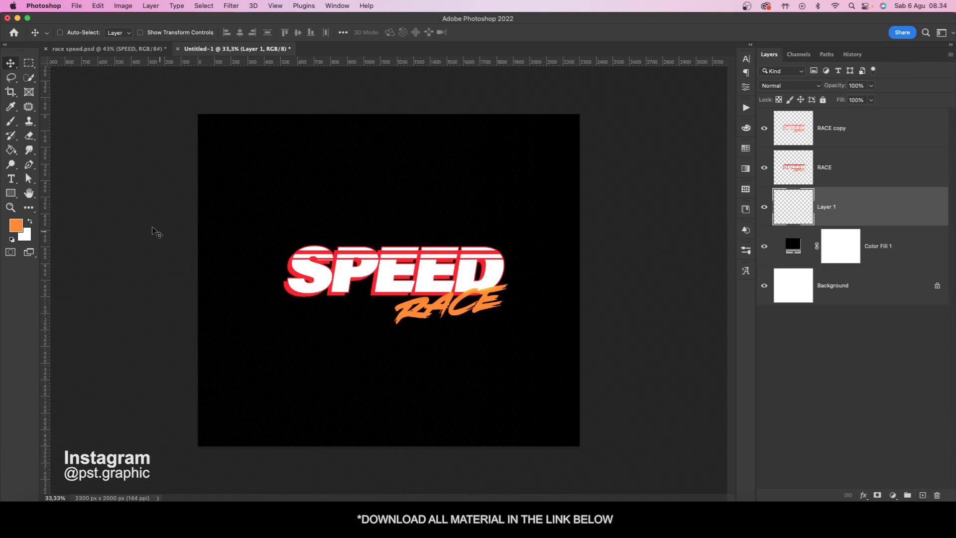
{"action": "left_click", "coordinate": [12, 121]}
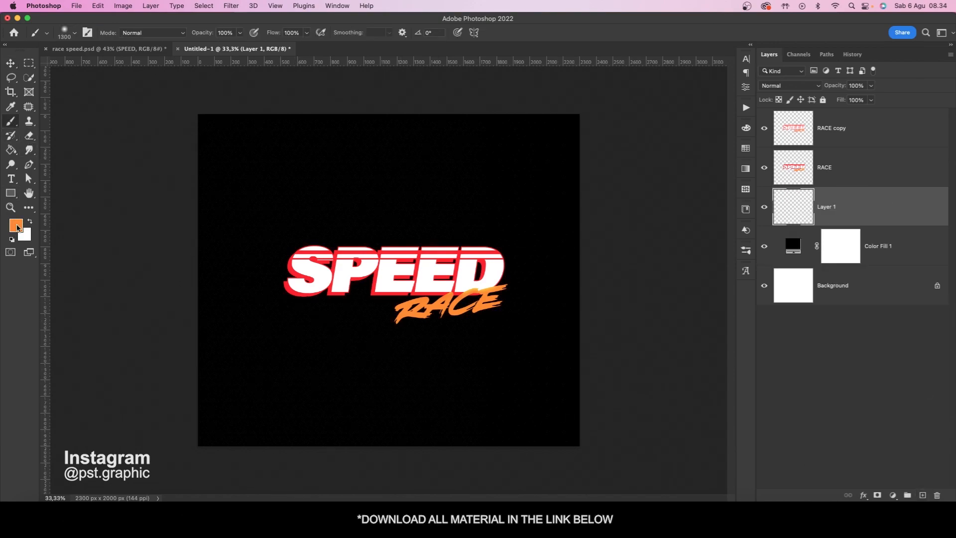
{"action": "left_click", "coordinate": [397, 268]}
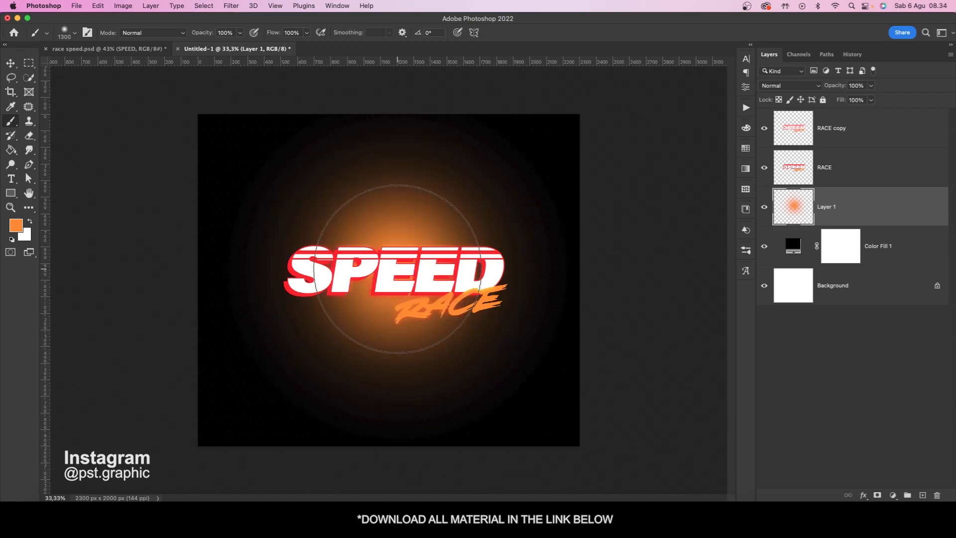
Transform the orange glow on Layer 1 about its centre into a wide ellipse, about 149% width and 66% height.
{"action": "key", "text": "super+t"}
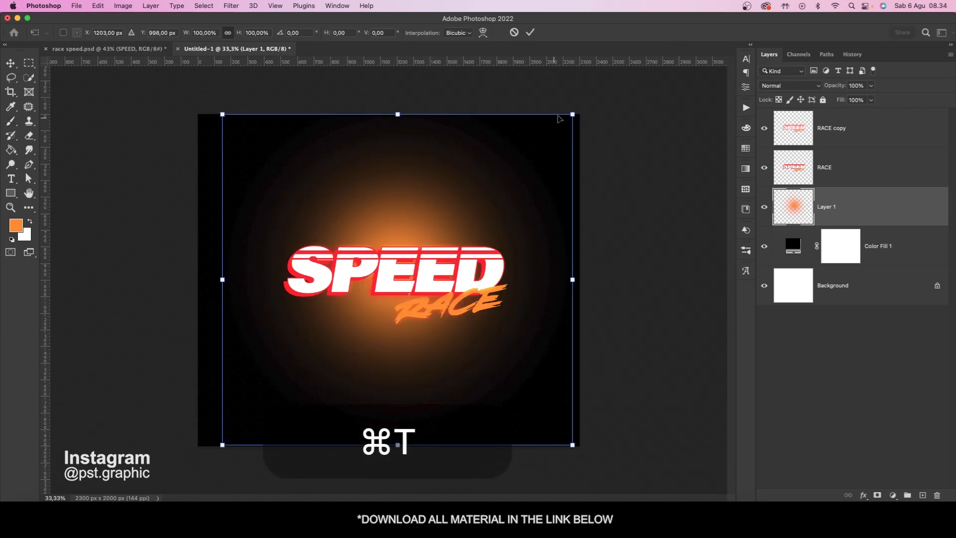
{"action": "key", "text": "alt"}
{"action": "left_click_drag", "start_coordinate": [571, 113], "coordinate": [536, 148]}
{"action": "key", "text": "shift"}
{"action": "key", "text": "alt"}
{"action": "left_click_drag", "start_coordinate": [536, 279], "coordinate": [662, 278]}
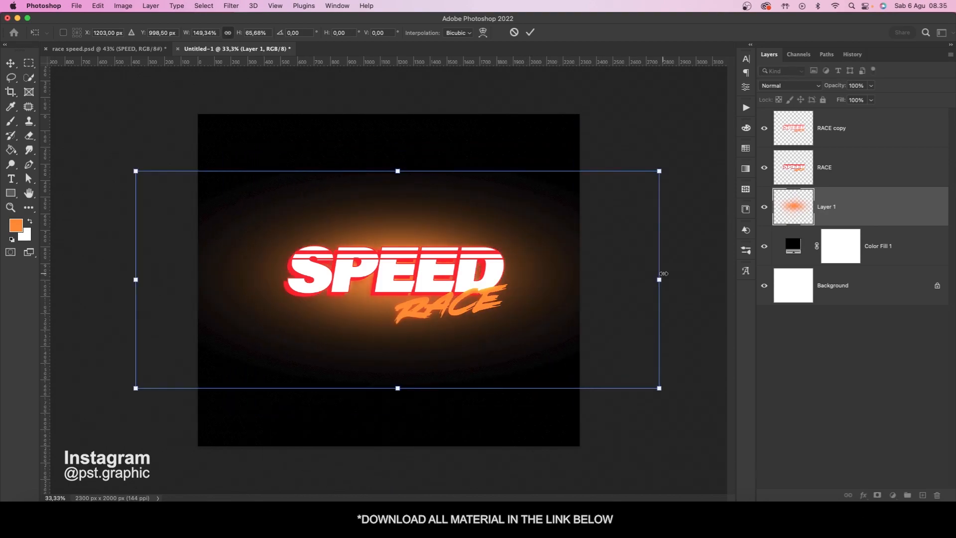
{"action": "key", "text": "Return"}
{"action": "key", "text": "b"}
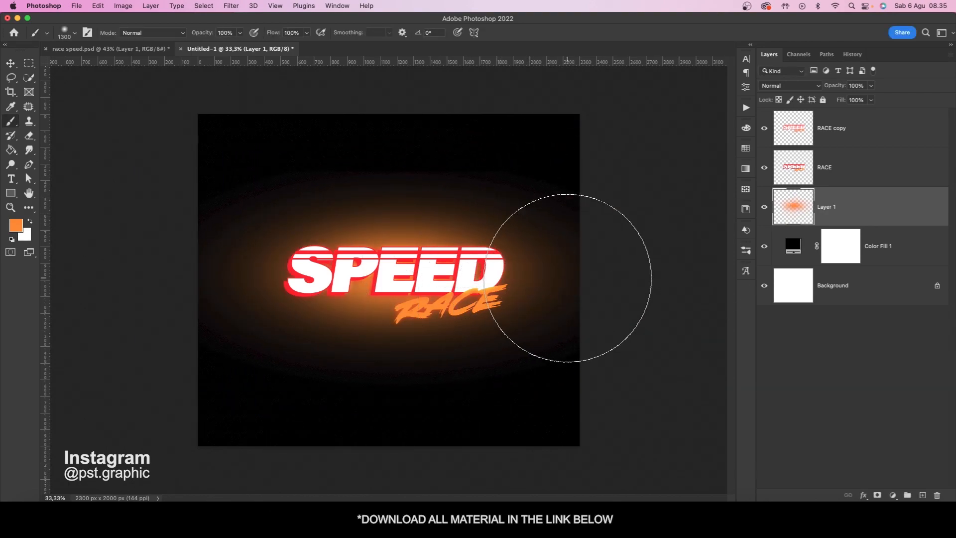
Set the glow layer's opacity to 40% and its blend mode to Hard Light.
{"action": "left_click", "coordinate": [863, 84]}
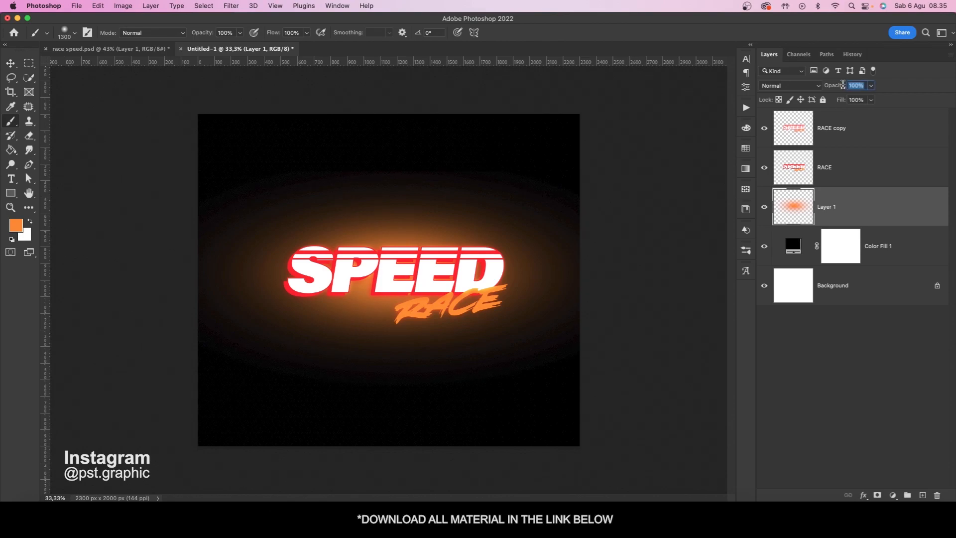
{"action": "type", "text": "40"}
{"action": "key", "text": "Return"}
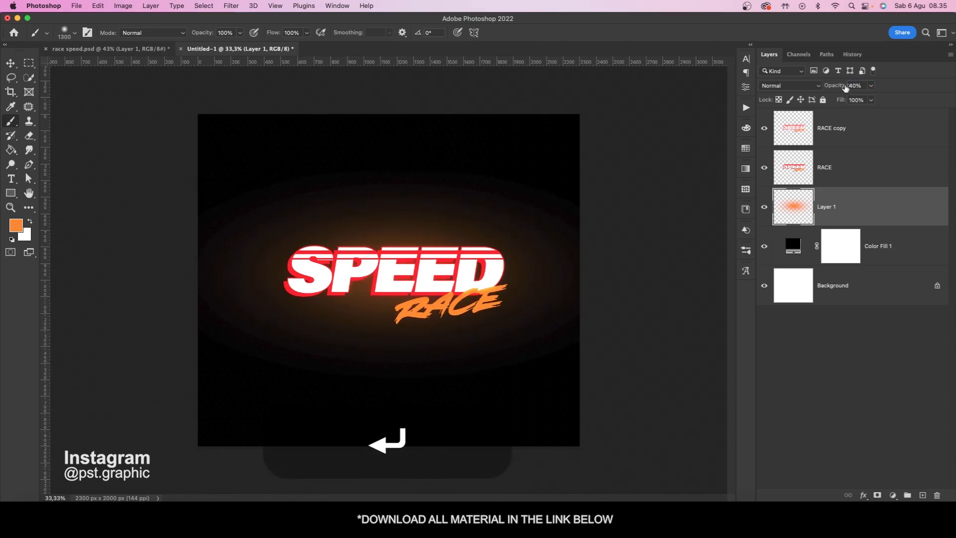
{"action": "left_click", "coordinate": [816, 85]}
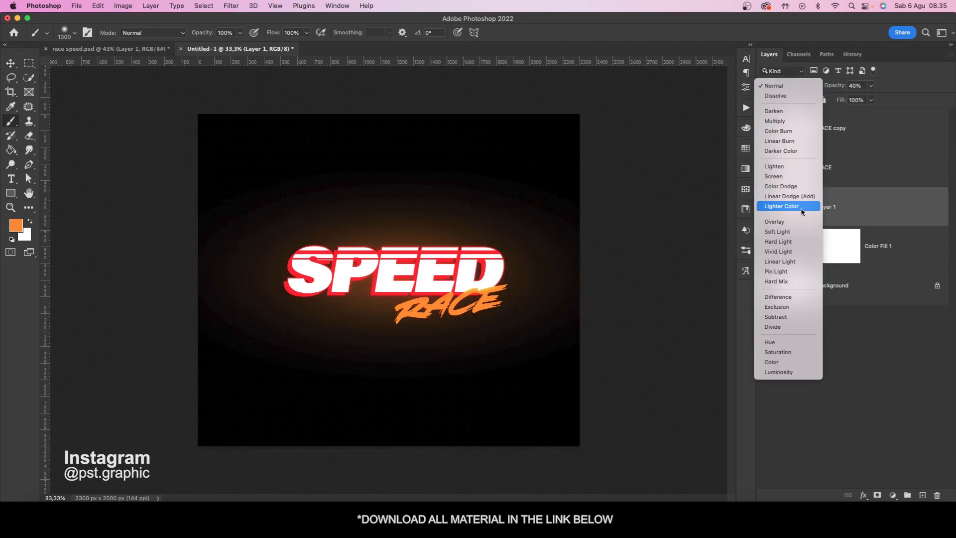
{"action": "left_click", "coordinate": [800, 242]}
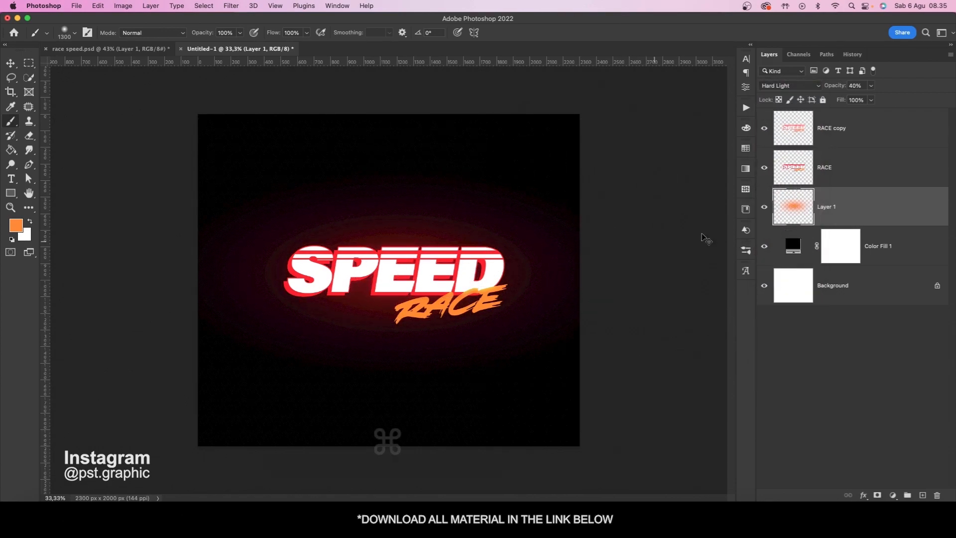
Merge the RACE copy, RACE, Layer 1 and Color Fill 1 layers into one layer above the Background.
{"action": "left_click", "coordinate": [864, 130], "text": "super"}
{"action": "left_click", "coordinate": [862, 170], "text": "super"}
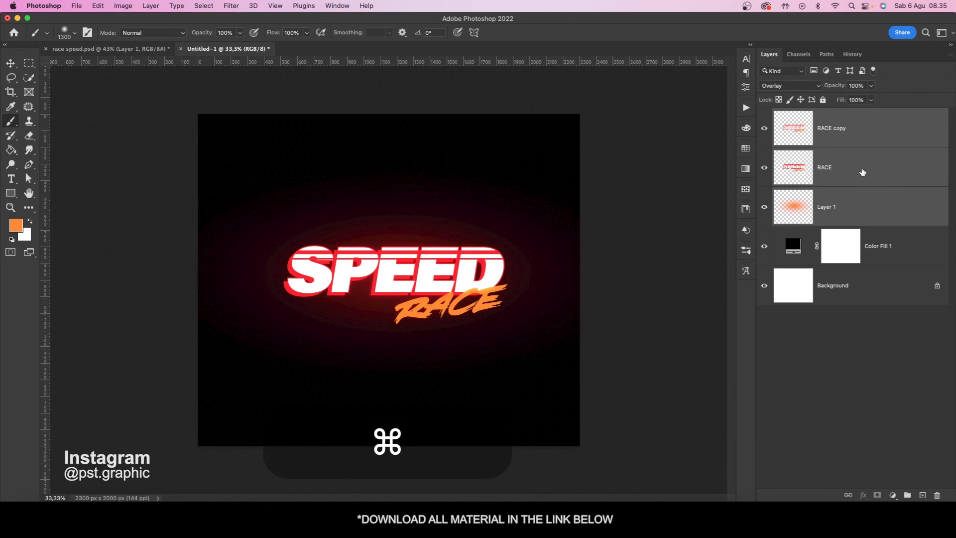
{"action": "left_click", "coordinate": [894, 250], "text": "super"}
{"action": "key", "text": "super+e"}
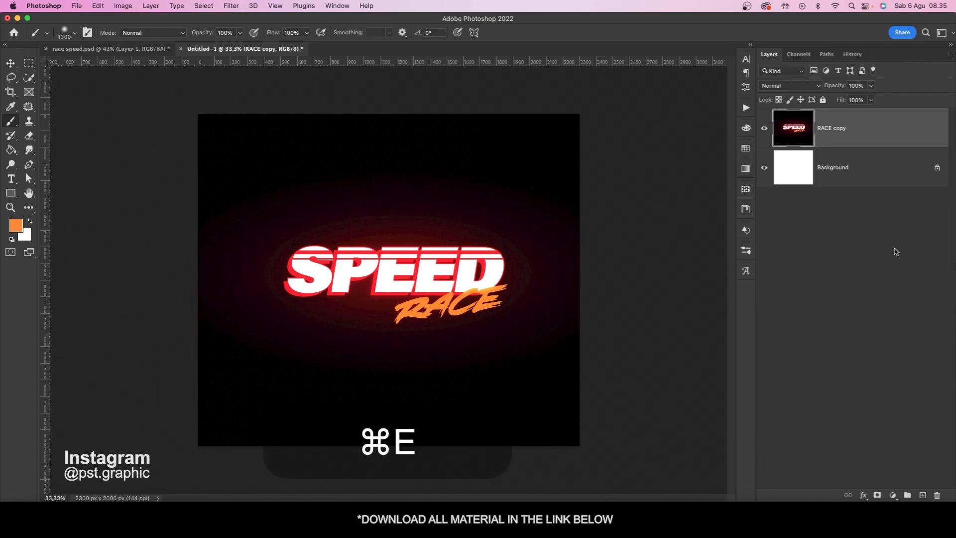
Apply the Add Noise filter to the merged artwork with an amount of 8%, Gaussian distribution and Monochromatic on.
{"action": "left_click", "coordinate": [230, 6]}
{"action": "mouse_move", "coordinate": [327, 162]}
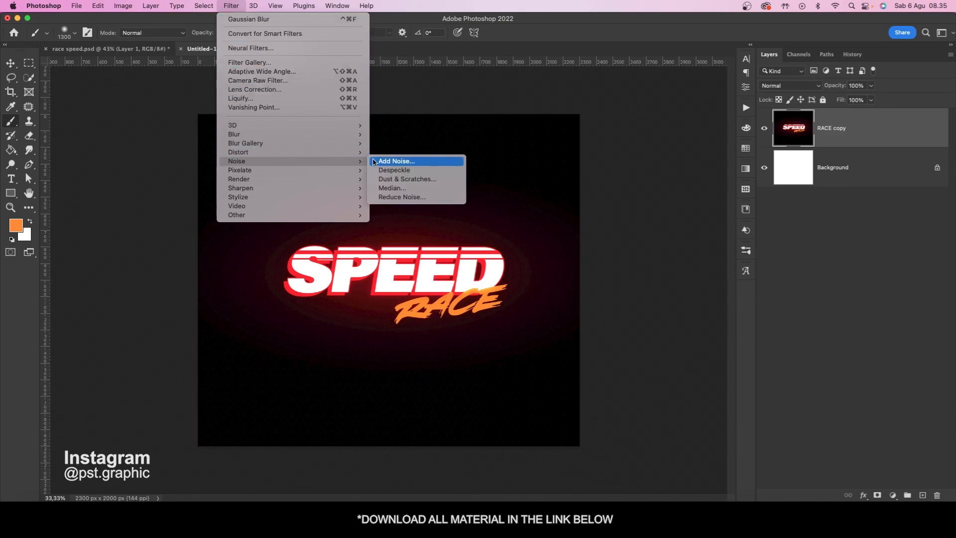
{"action": "left_click", "coordinate": [384, 161]}
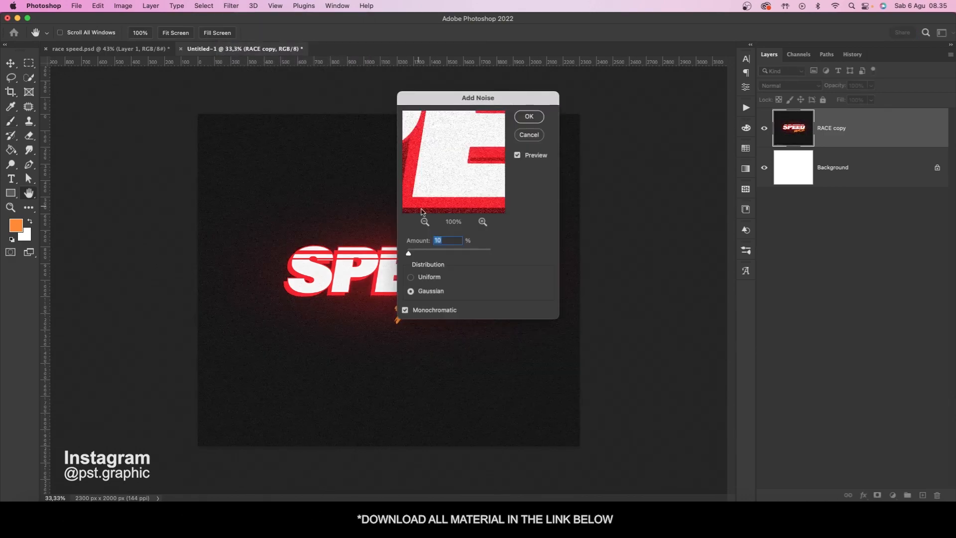
{"action": "type", "text": "8"}
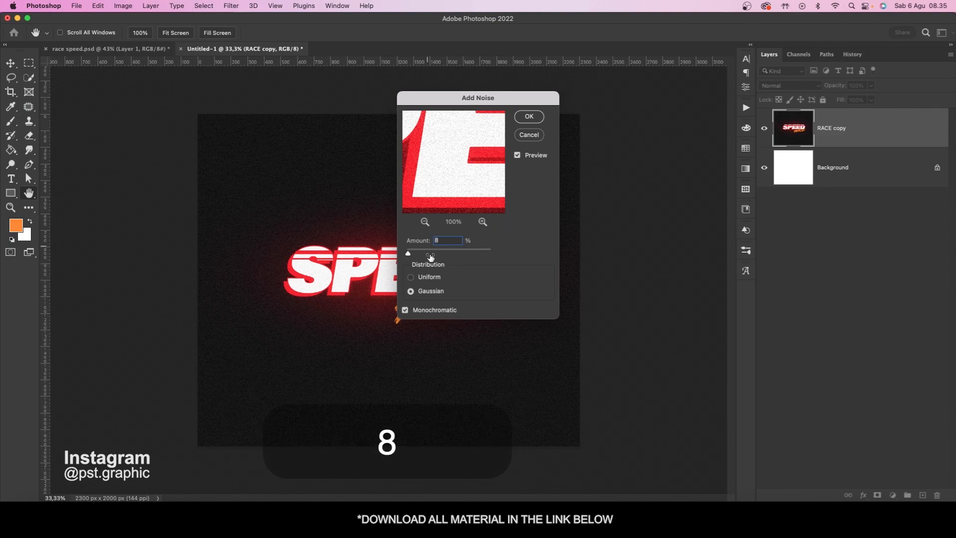
{"action": "left_click", "coordinate": [530, 117]}
{"action": "key", "text": "b"}
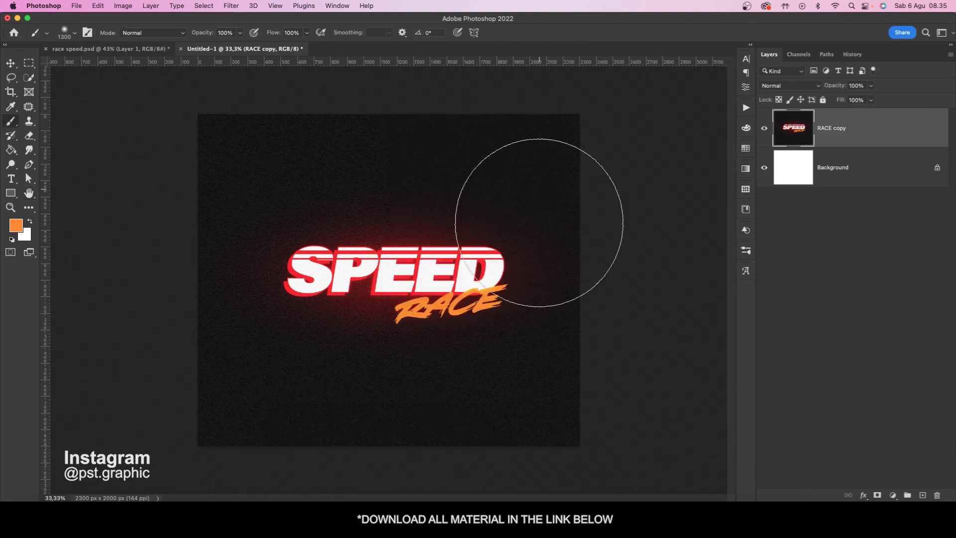